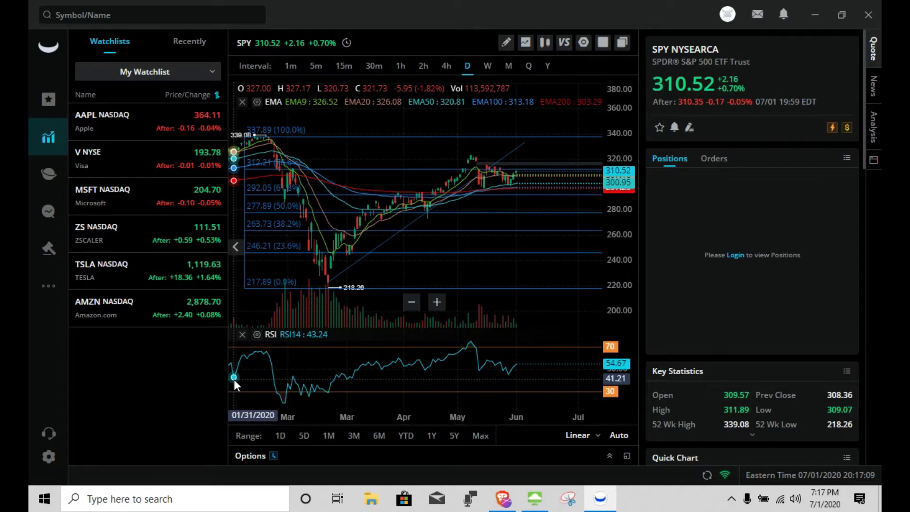
# - Click into the symbol search box to look up a different ticker
pyautogui.click(185, 22)
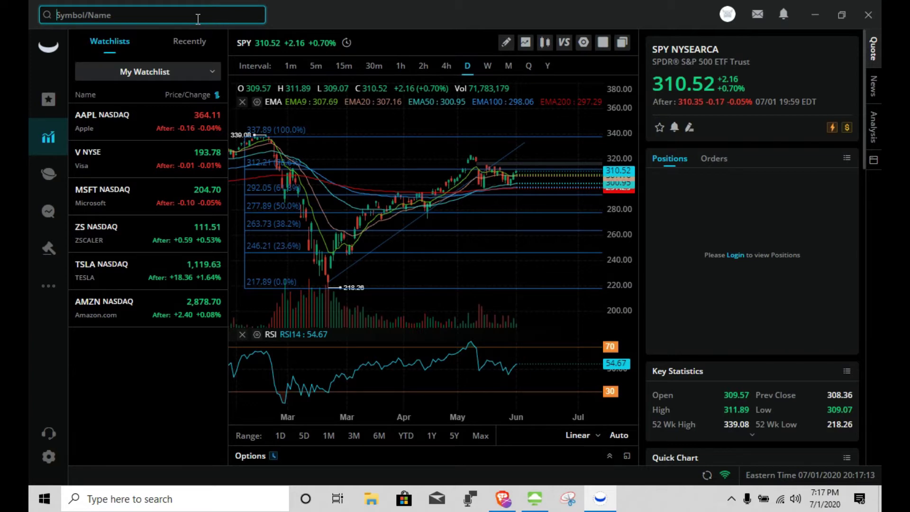
# - Search for FEDEX and load the FDX chart from the results
pyautogui.write('FEDEX')
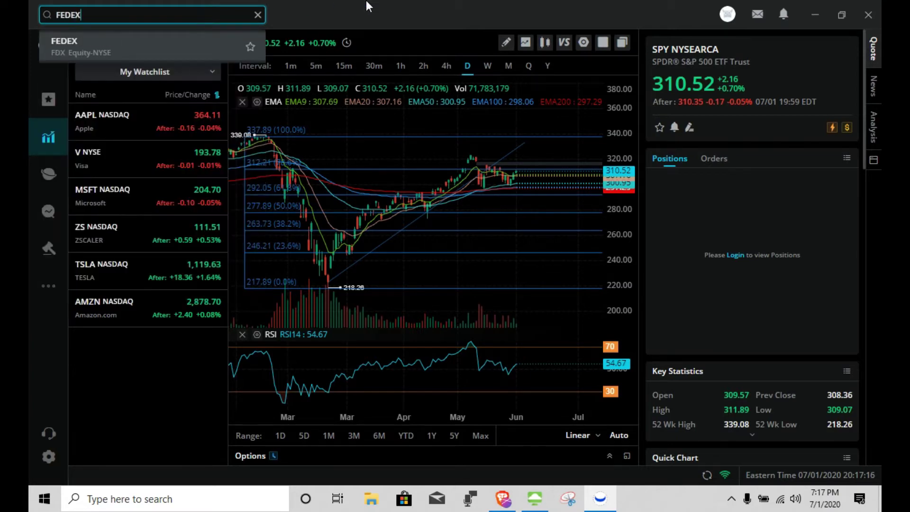
pyautogui.press('Return')
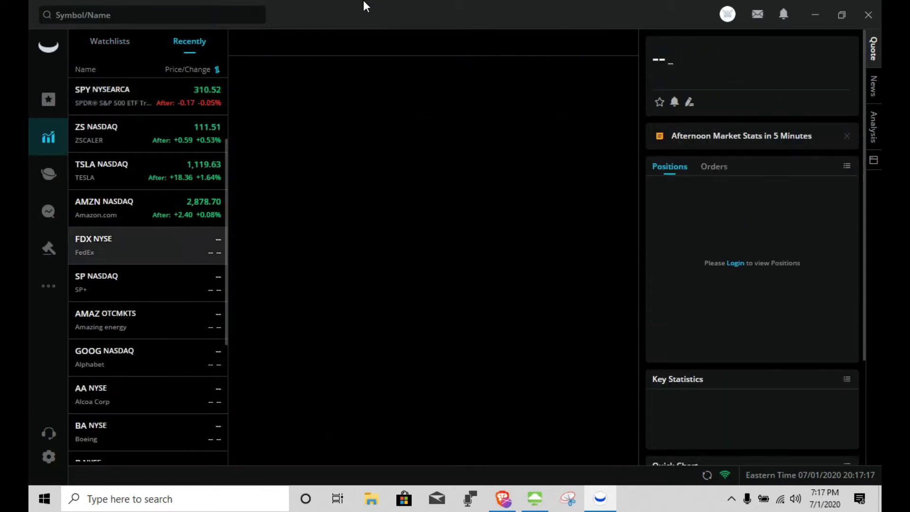
pyautogui.click(124, 9)
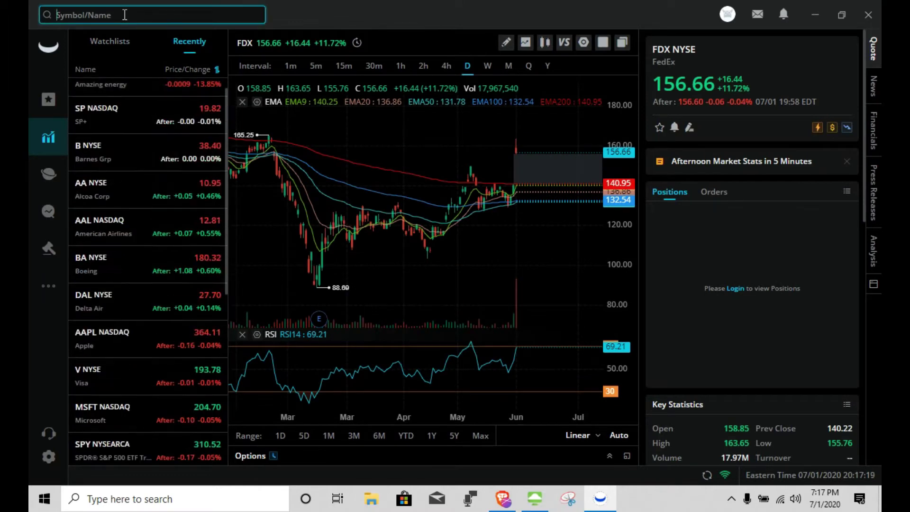
pyautogui.write('FEDEX')
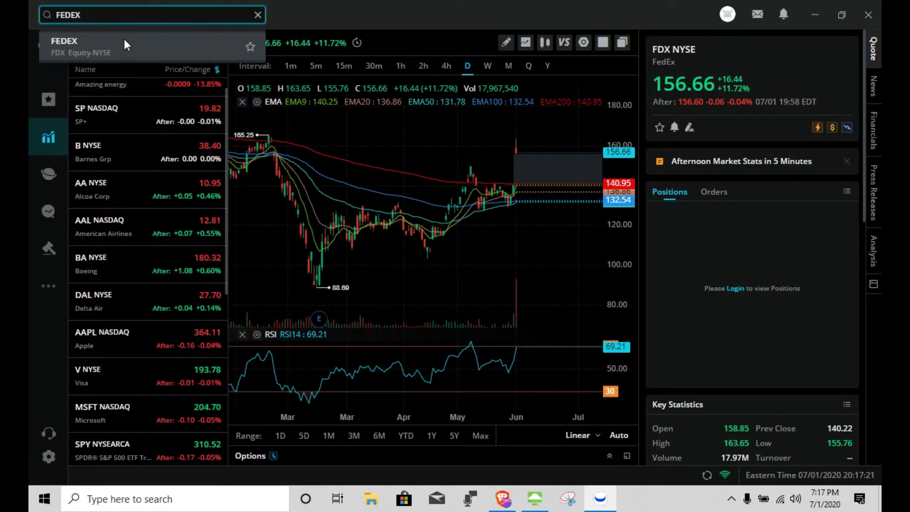
pyautogui.click(125, 44)
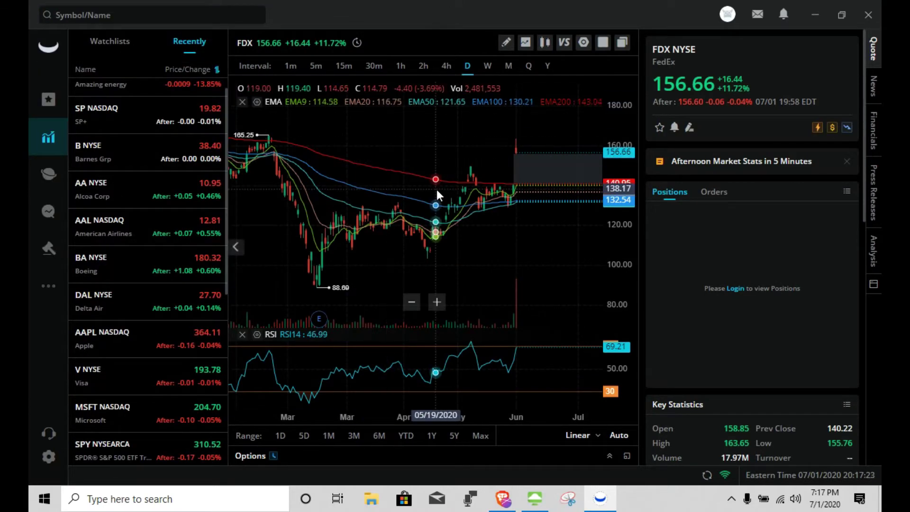
# - Zoom and pan the FDX daily chart back to the Feb–Jun 2020 drop
pyautogui.moveTo(432, 205); pyautogui.dragTo(403, 275)
pyautogui.scroll(-6, 403, 274)
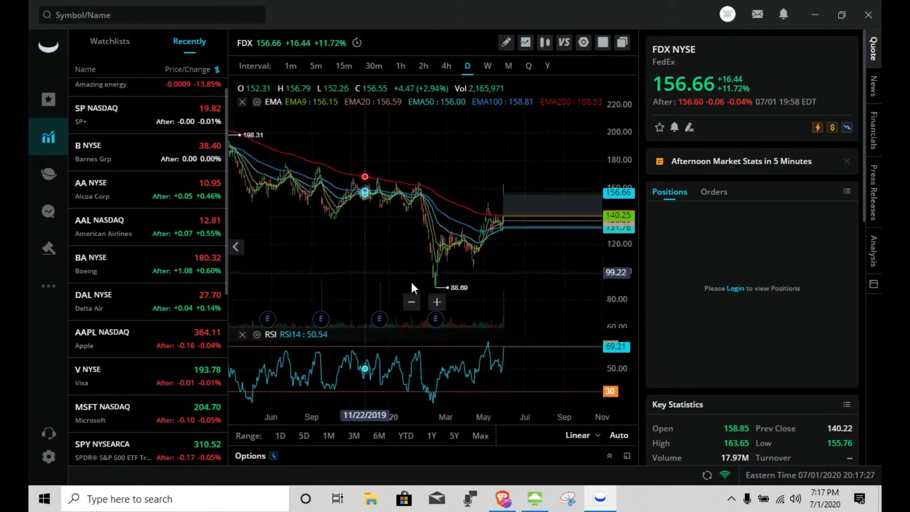
pyautogui.scroll(3, 442, 285)
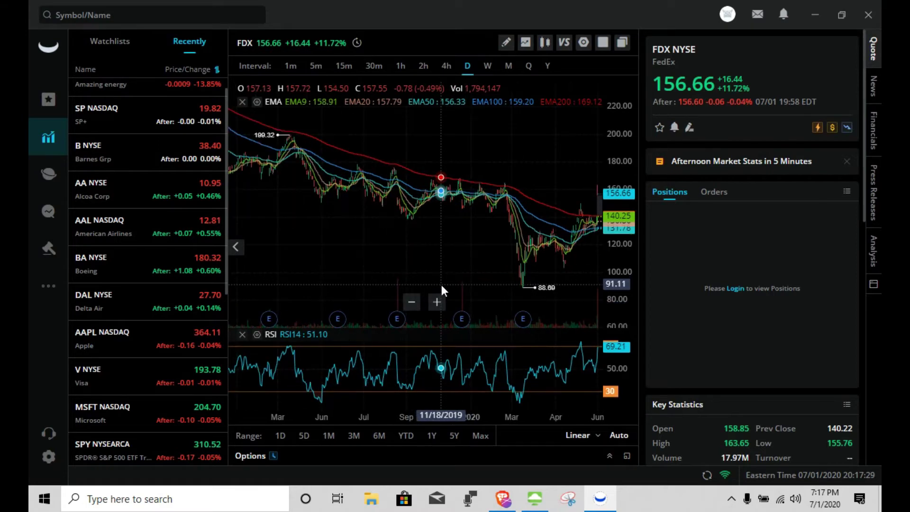
pyautogui.scroll(2, 450, 281)
pyautogui.scroll(3, 370, 288)
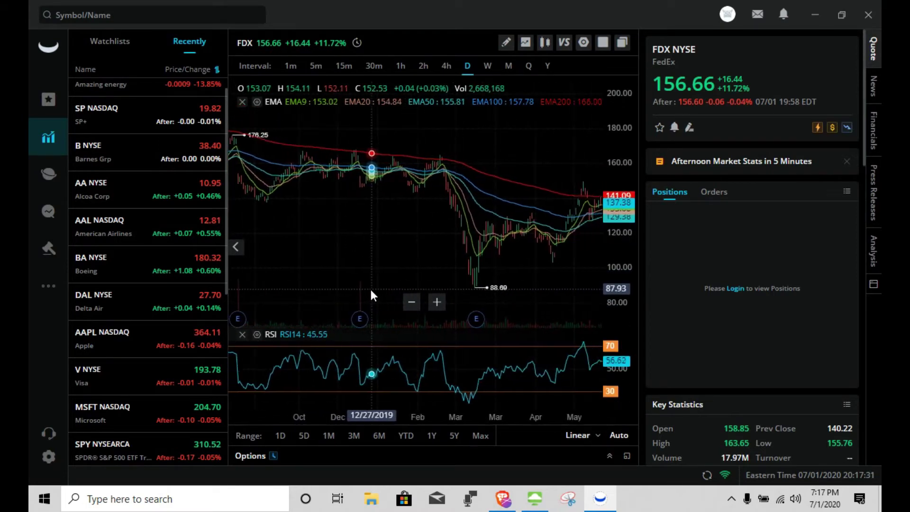
pyautogui.scroll(2, 364, 286)
pyautogui.moveTo(430, 276); pyautogui.dragTo(266, 277)
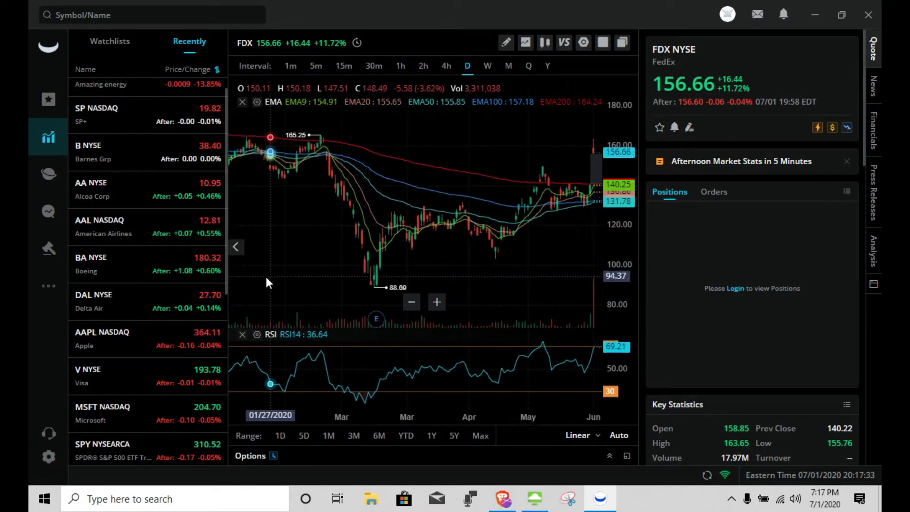
pyautogui.scroll(-3, 452, 272)
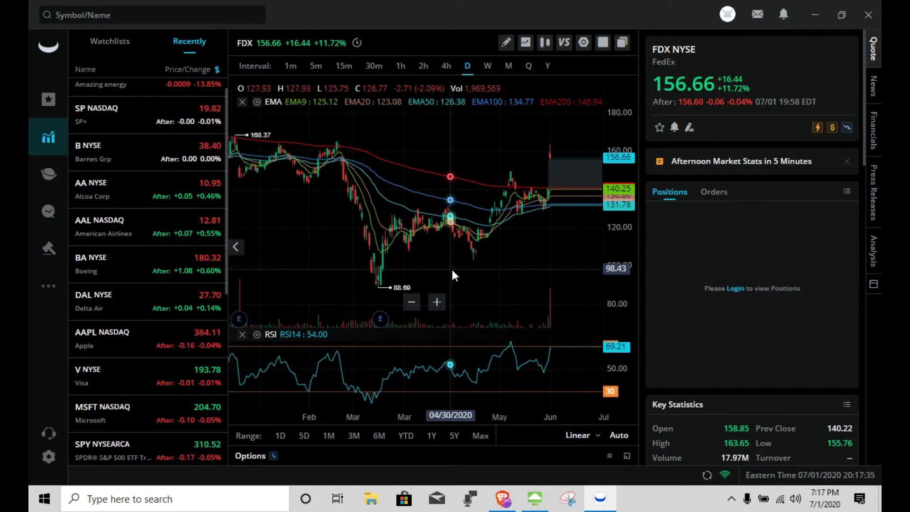
pyautogui.scroll(3, 451, 270)
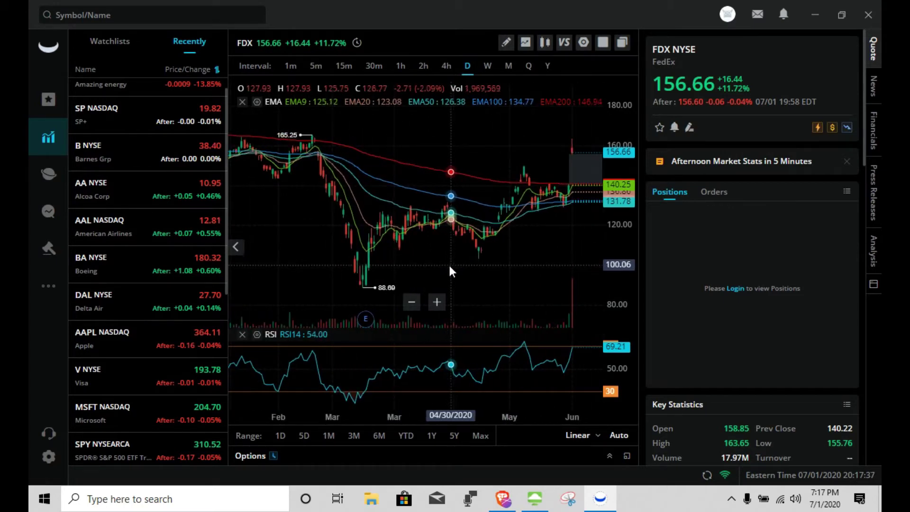
pyautogui.scroll(2, 448, 270)
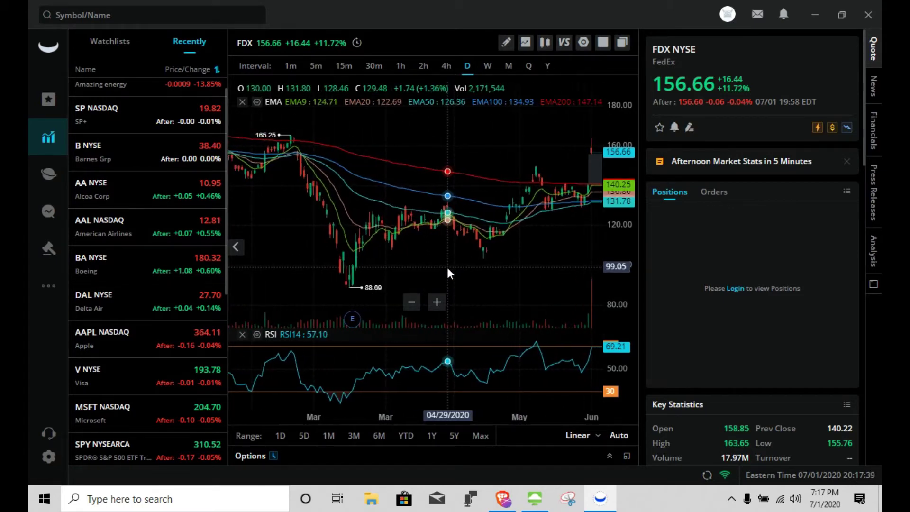
# - Move the FDX chart forward to the latest bars, leaving empty space after them
pyautogui.moveTo(442, 268); pyautogui.dragTo(412, 270)
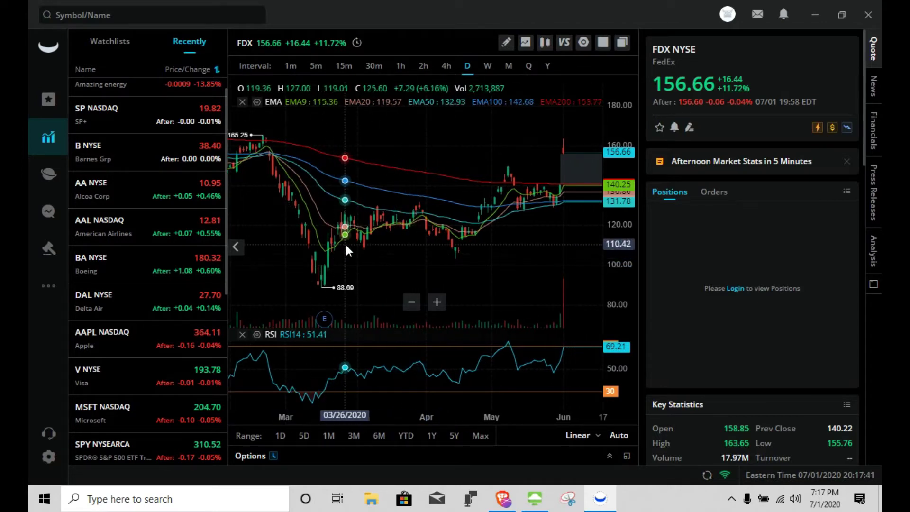
pyautogui.scroll(3, 510, 211)
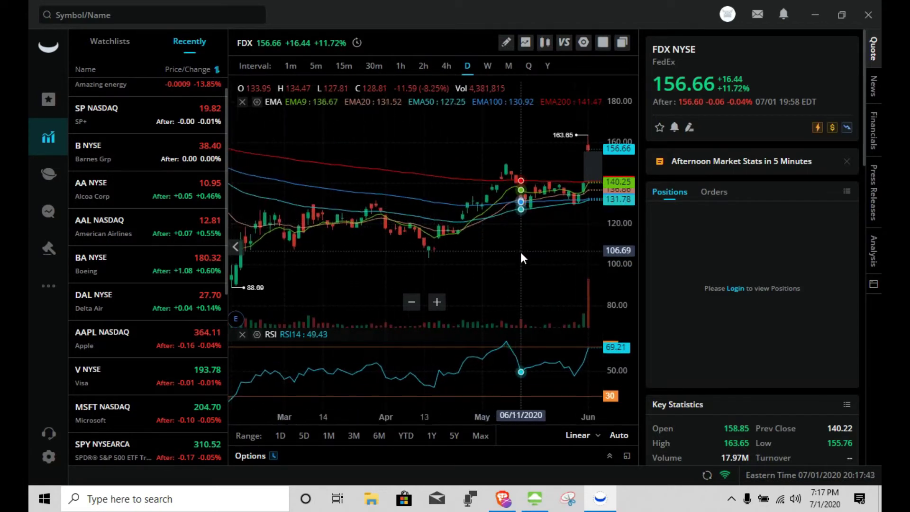
pyautogui.moveTo(520, 251); pyautogui.dragTo(414, 265)
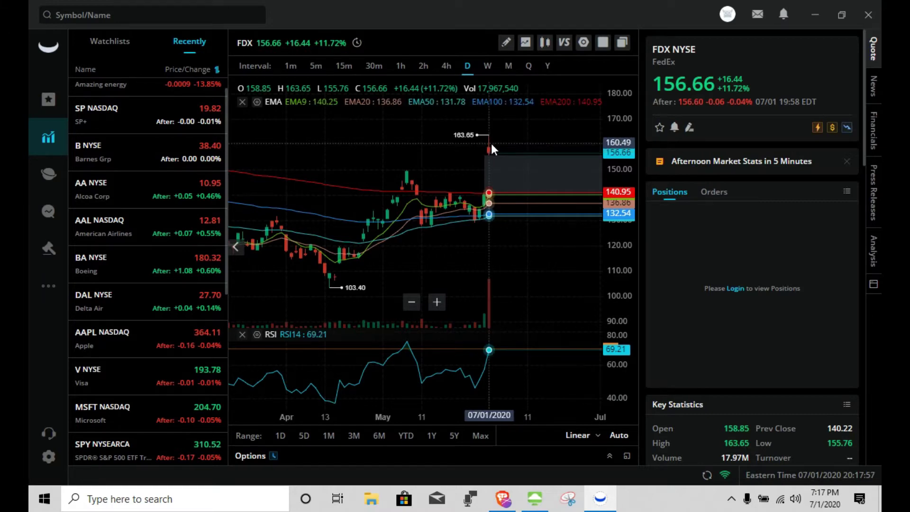
pyautogui.scroll(-4, 482, 149)
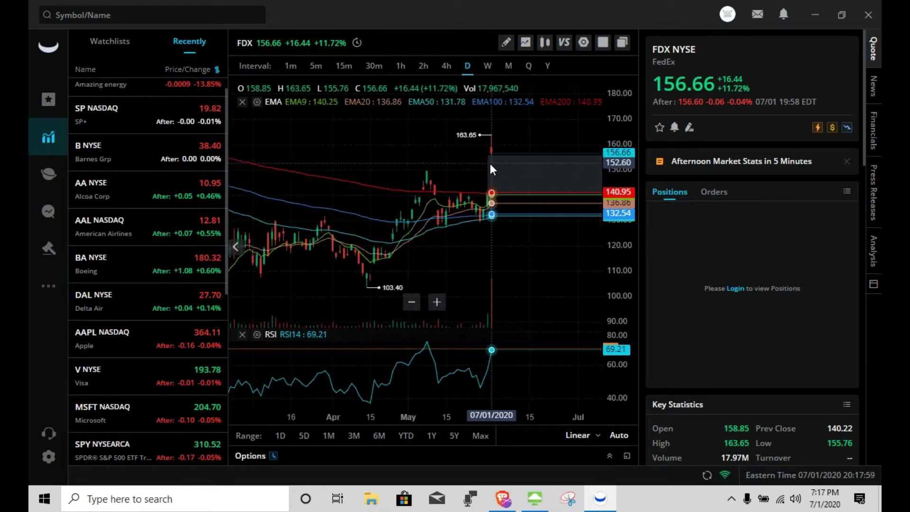
pyautogui.scroll(-3, 492, 170)
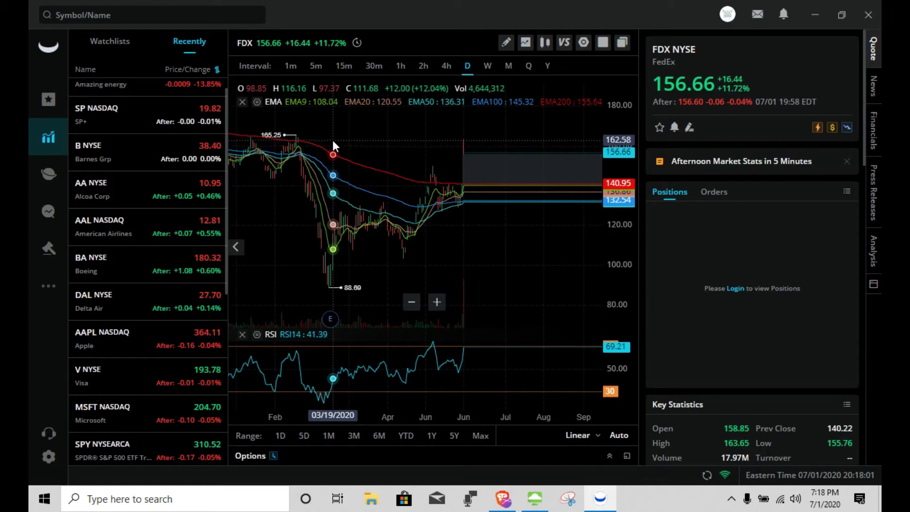
pyautogui.scroll(3, 333, 143)
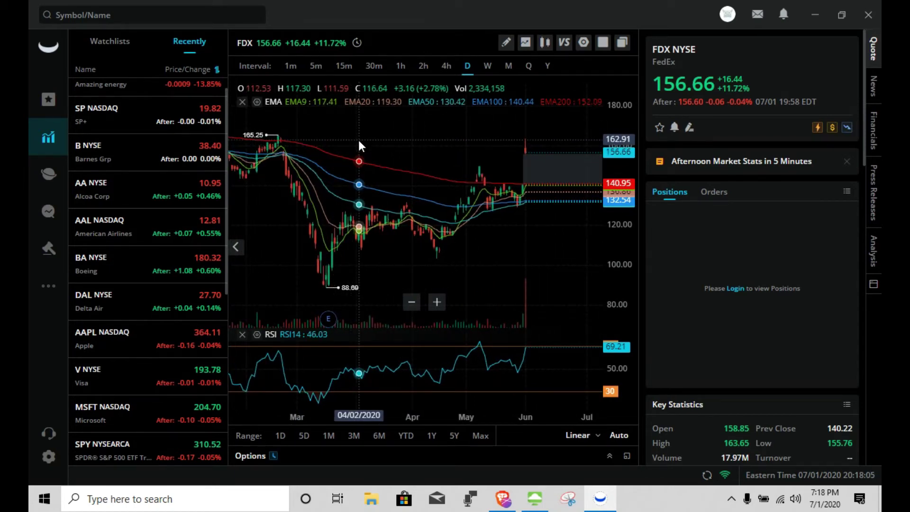
pyautogui.scroll(-3, 359, 142)
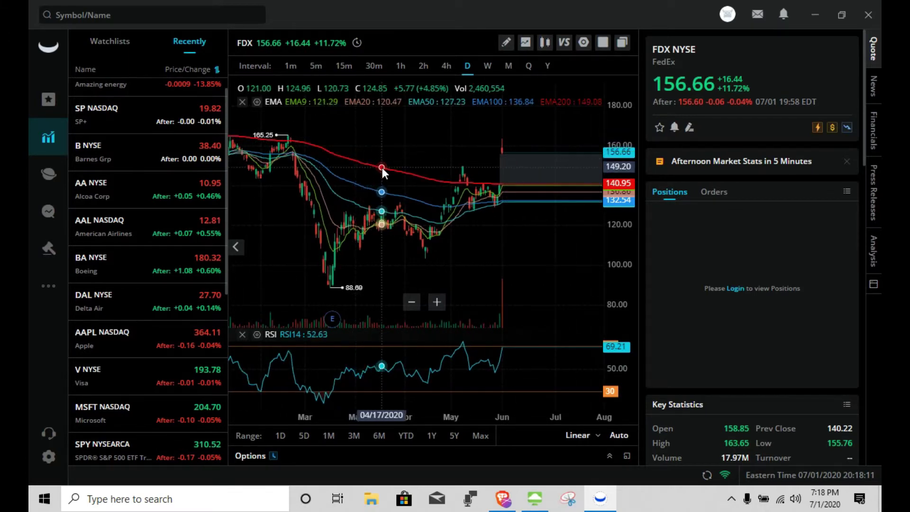
pyautogui.scroll(2, 433, 180)
pyautogui.scroll(2, 433, 175)
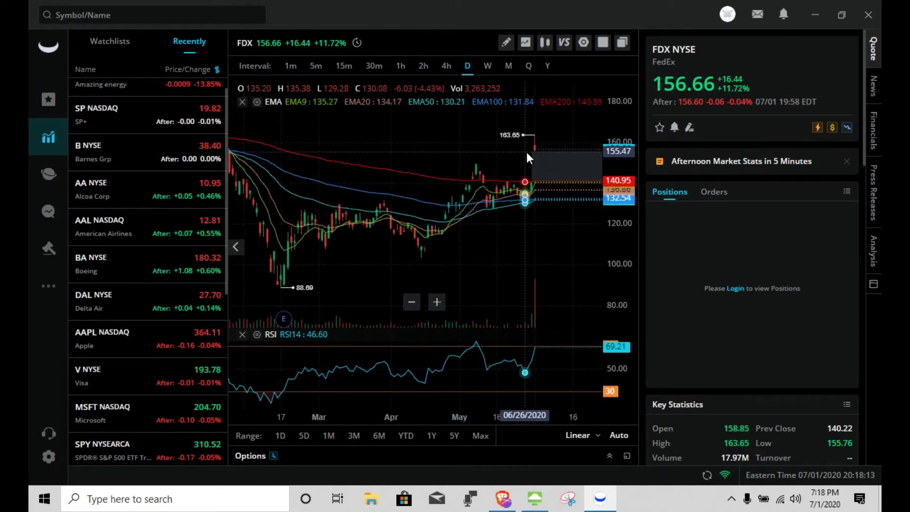
pyautogui.scroll(1, 527, 152)
pyautogui.moveTo(501, 160); pyautogui.dragTo(443, 157)
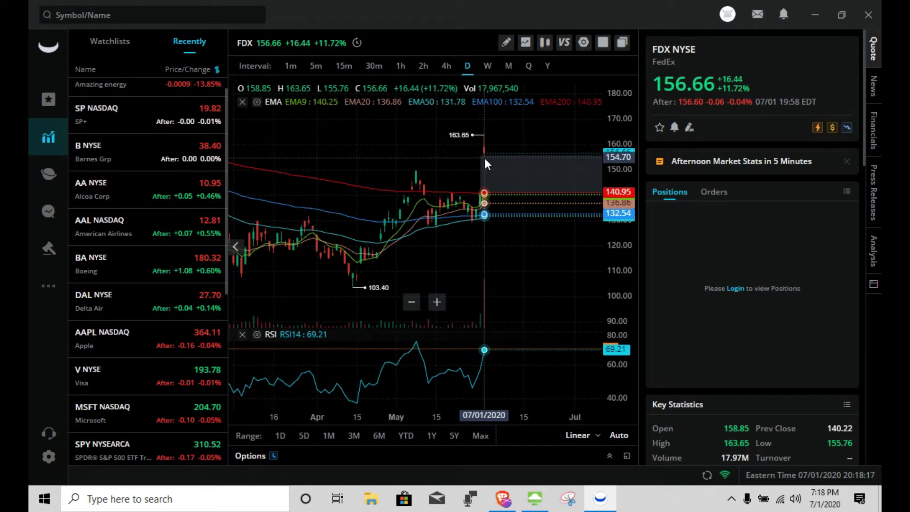
pyautogui.scroll(-2, 489, 150)
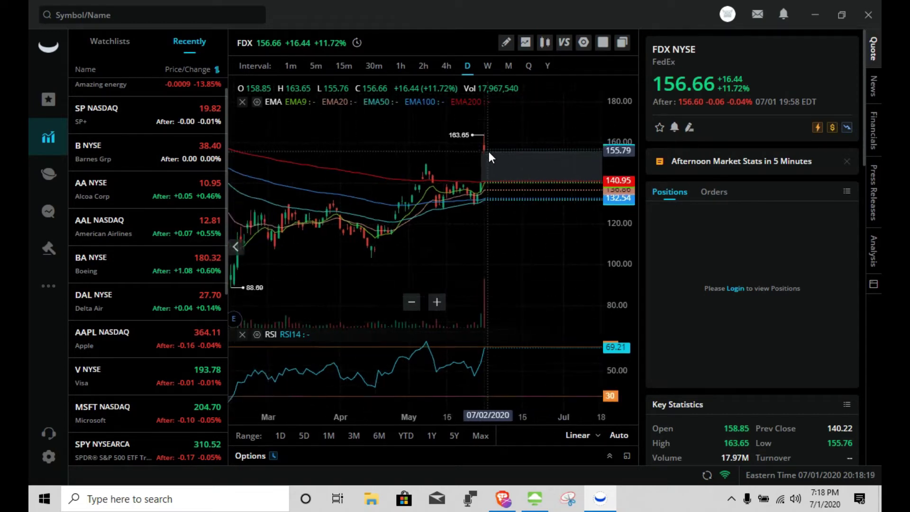
pyautogui.scroll(2, 486, 144)
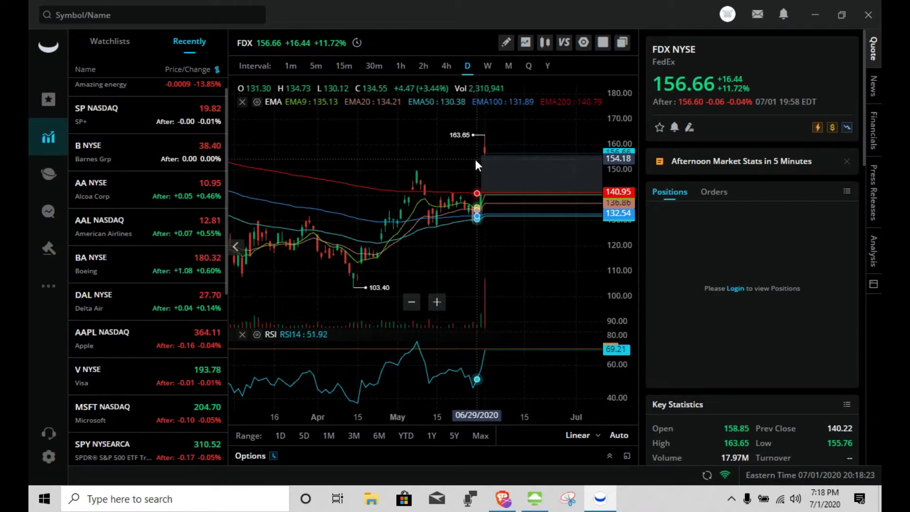
pyautogui.scroll(2, 477, 163)
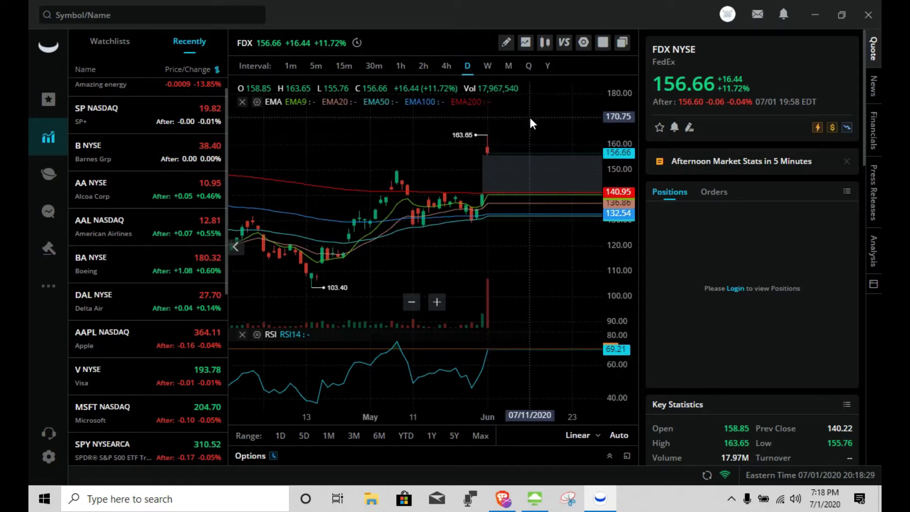
pyautogui.scroll(-2, 491, 146)
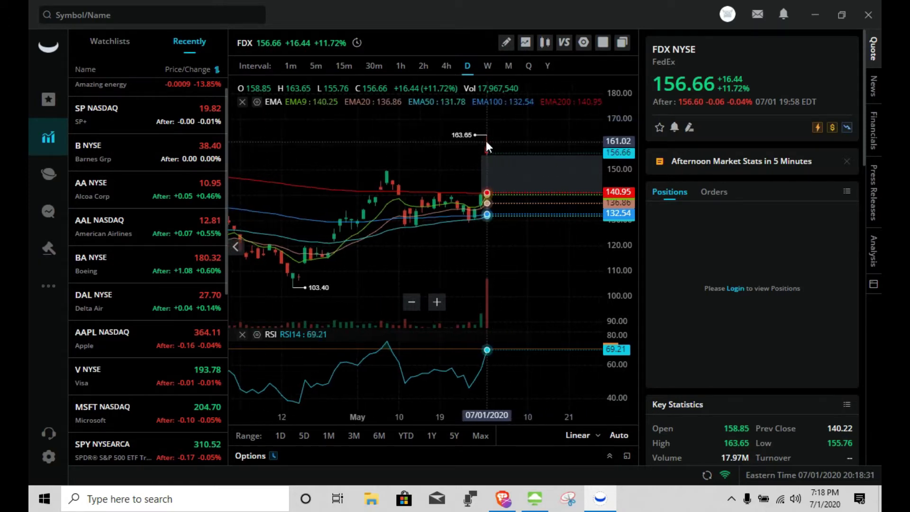
pyautogui.click(230, 17)
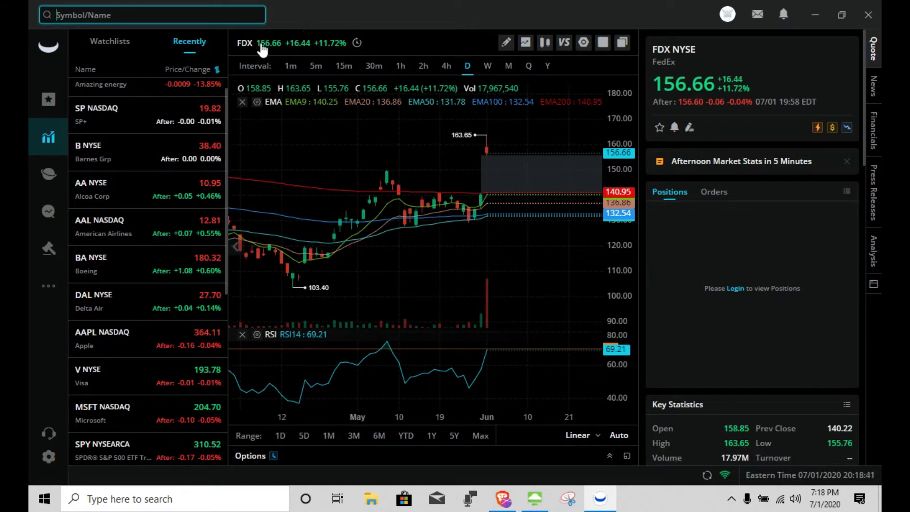
pyautogui.write('AMG')
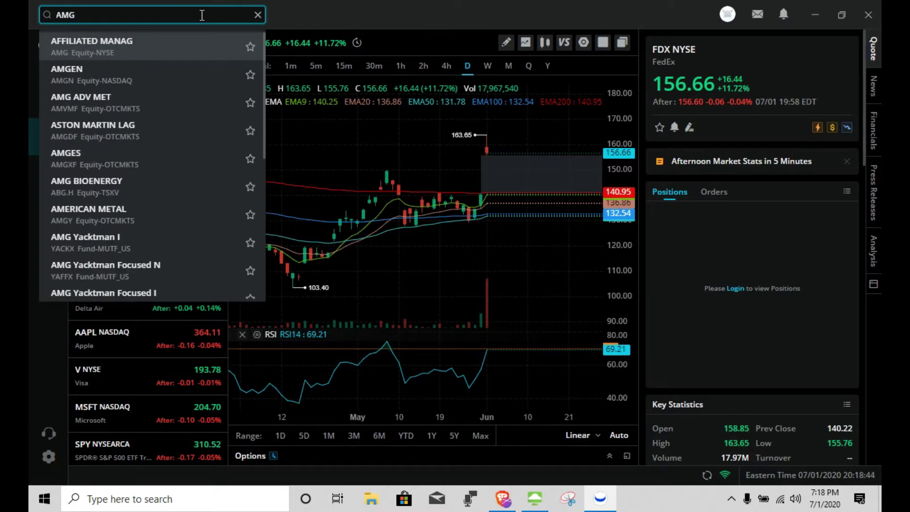
pyautogui.click(174, 70)
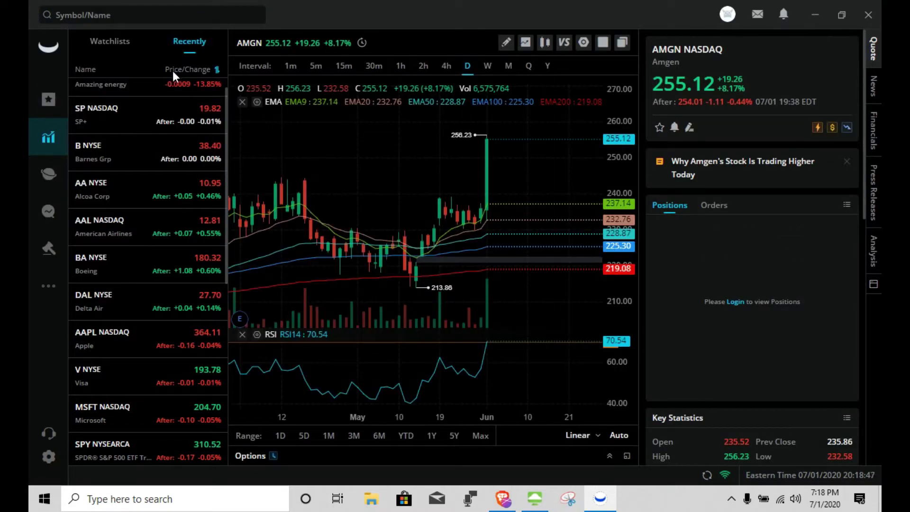
pyautogui.scroll(-2, 377, 152)
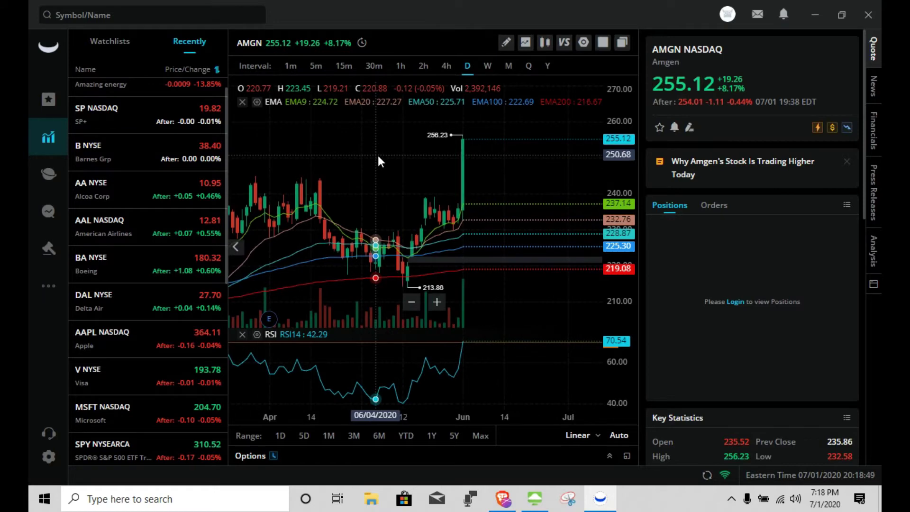
pyautogui.scroll(-3, 378, 157)
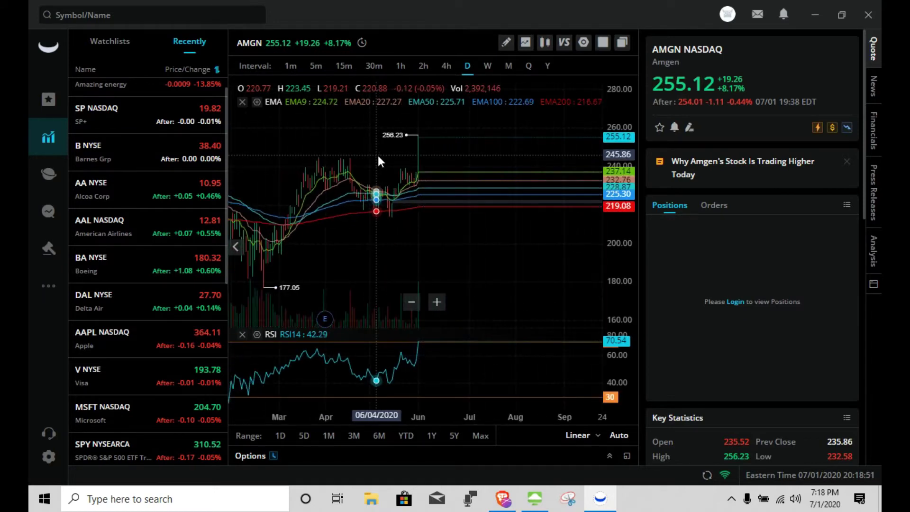
pyautogui.scroll(2, 378, 156)
pyautogui.moveTo(353, 139); pyautogui.dragTo(488, 147)
pyautogui.scroll(-3, 488, 146)
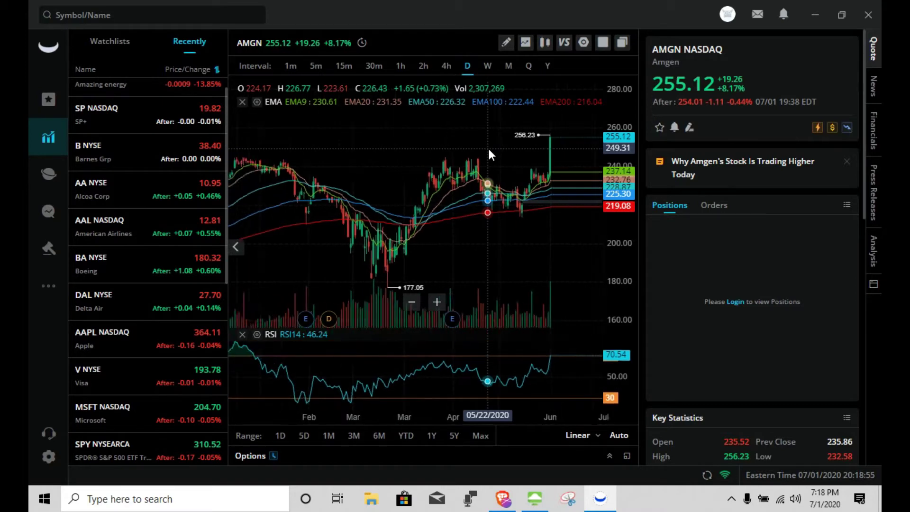
pyautogui.scroll(-4, 488, 150)
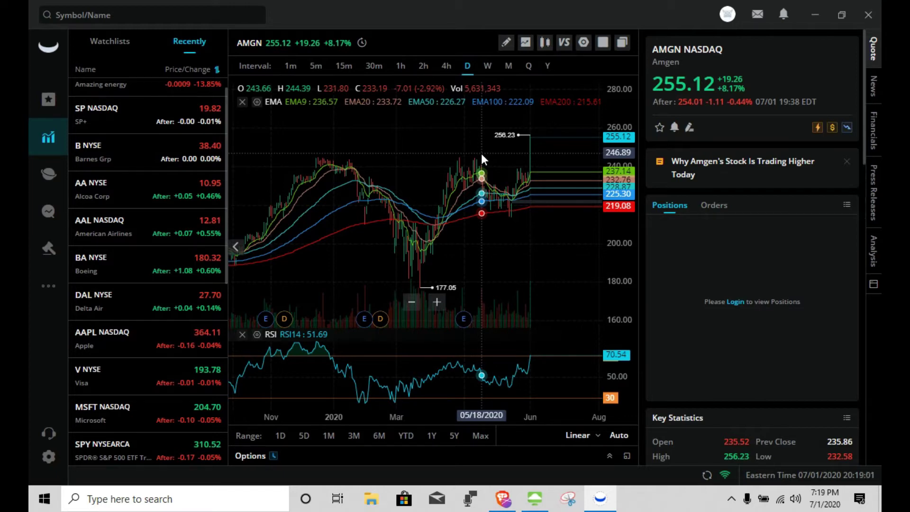
pyautogui.scroll(3, 481, 154)
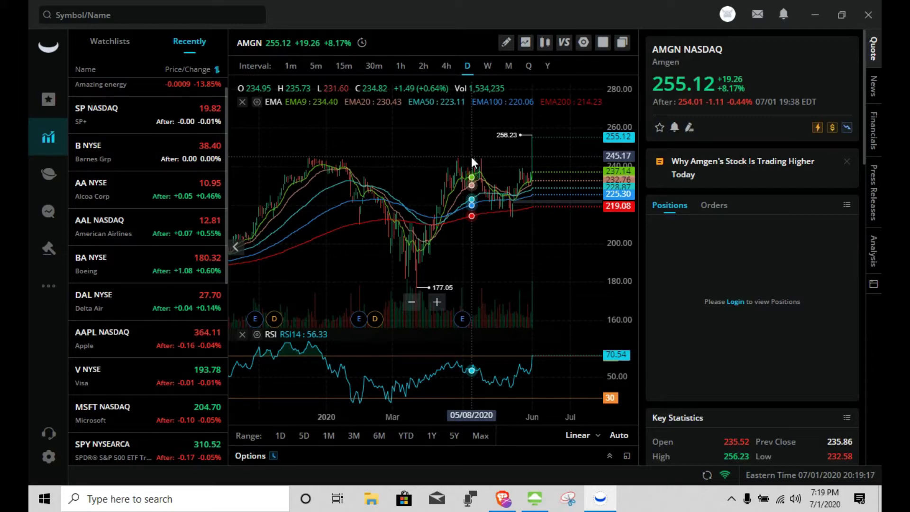
pyautogui.scroll(-2, 472, 157)
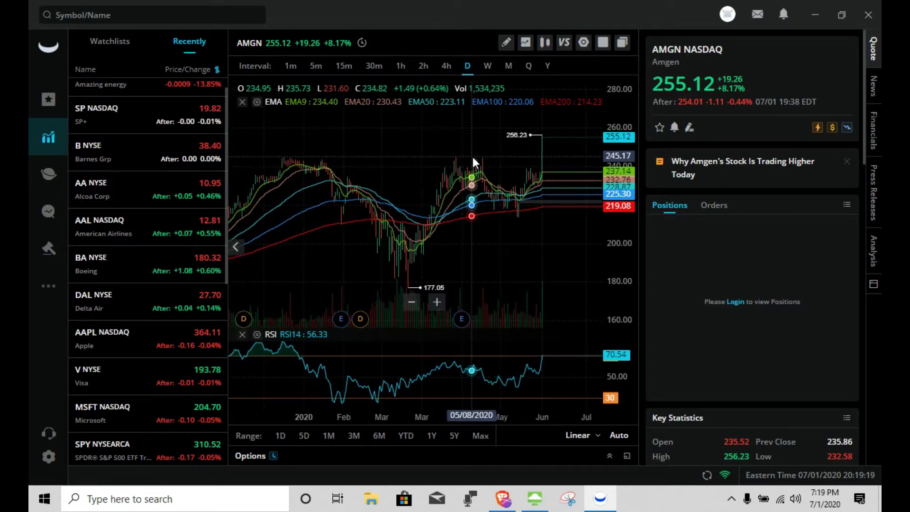
pyautogui.scroll(1, 472, 158)
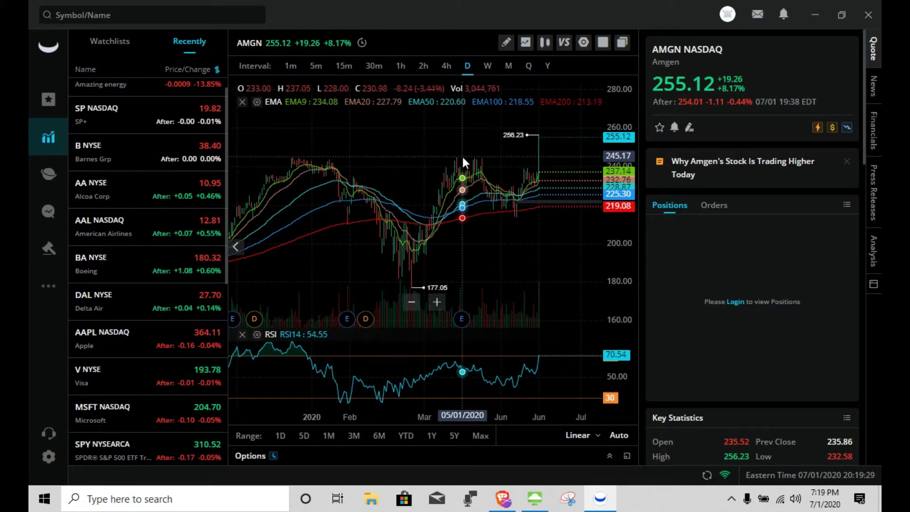
pyautogui.scroll(-2, 476, 164)
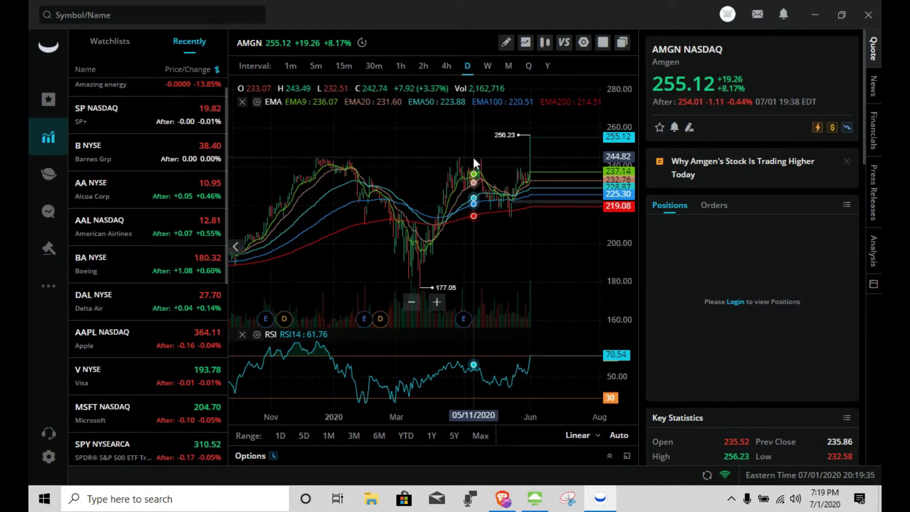
pyautogui.scroll(3, 474, 162)
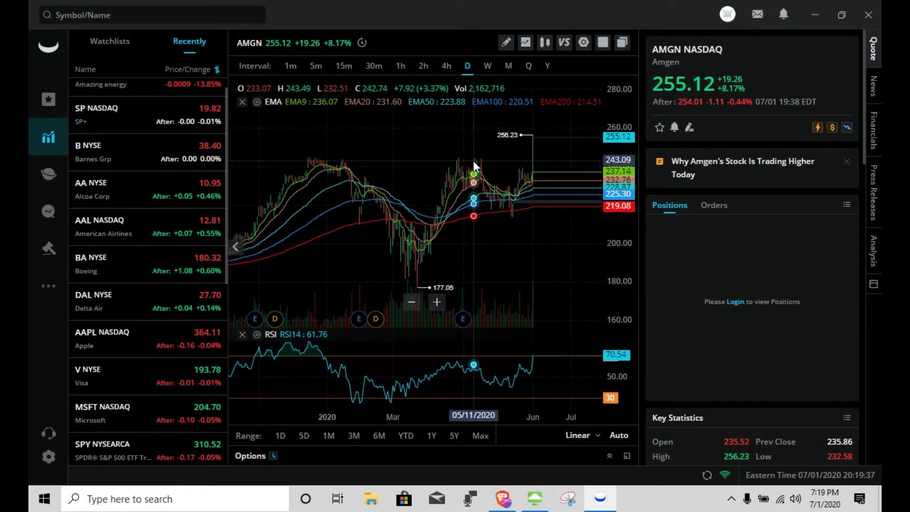
pyautogui.scroll(2, 472, 161)
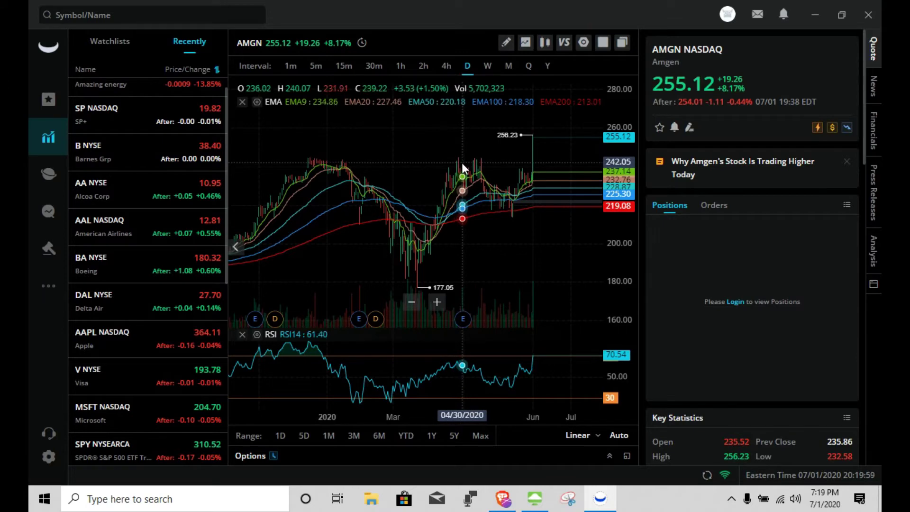
pyautogui.scroll(-1, 461, 161)
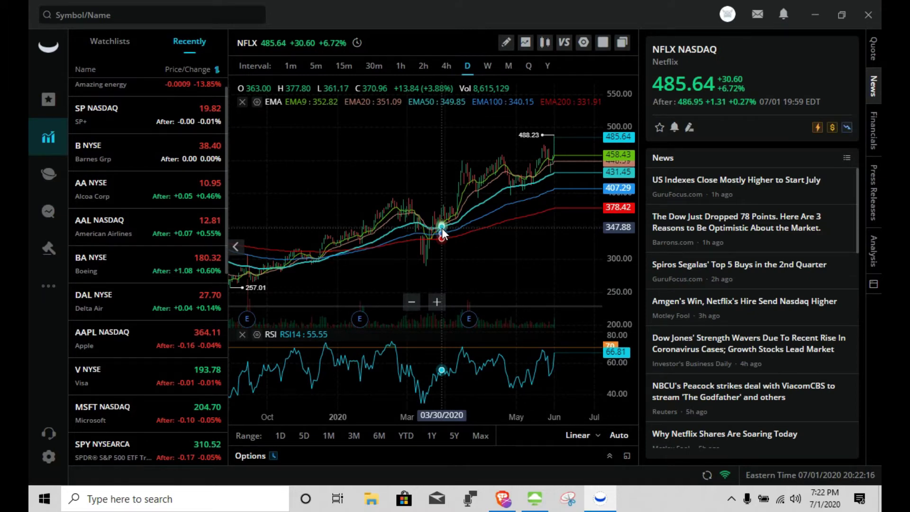
# - Zoom in and out across the Netflix daily chart to review its recent price action
pyautogui.scroll(1, 442, 229)
pyautogui.scroll(-1, 442, 231)
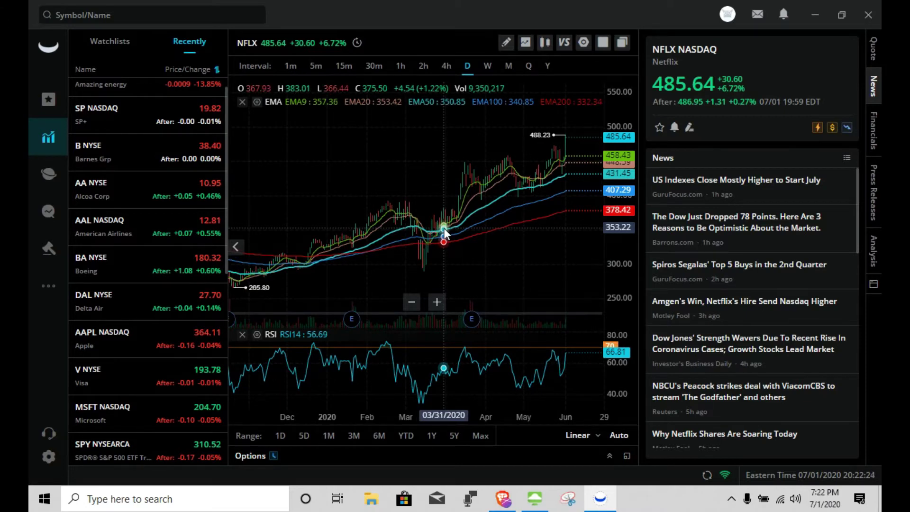
pyautogui.scroll(2, 443, 228)
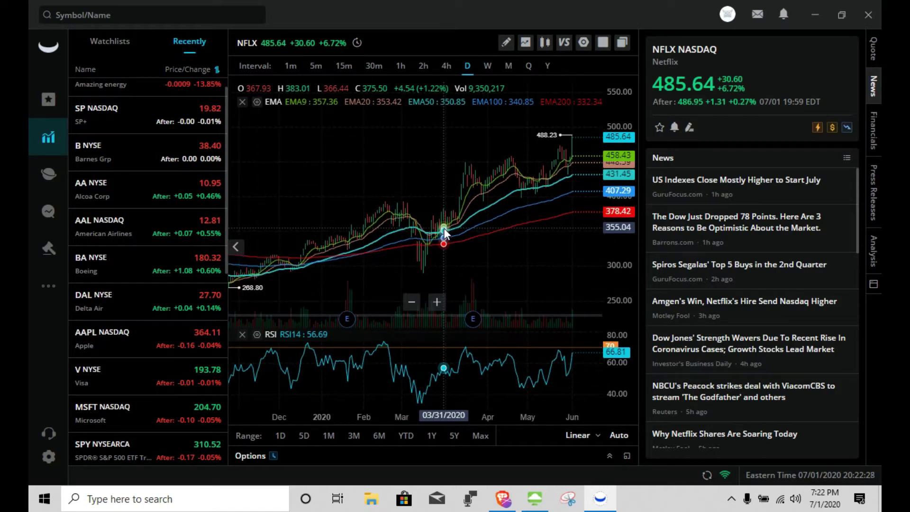
pyautogui.scroll(-1, 444, 228)
pyautogui.scroll(-1, 443, 229)
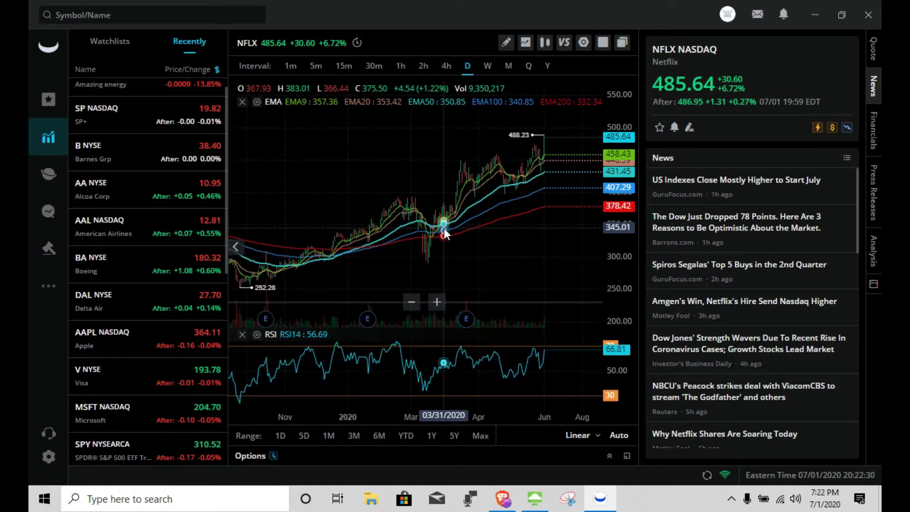
pyautogui.scroll(-1, 444, 229)
pyautogui.scroll(-1, 443, 229)
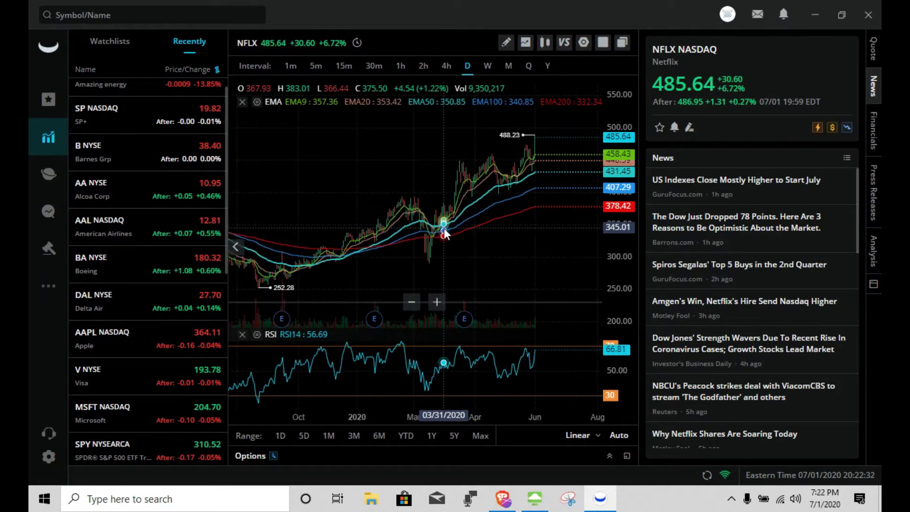
pyautogui.scroll(1, 444, 228)
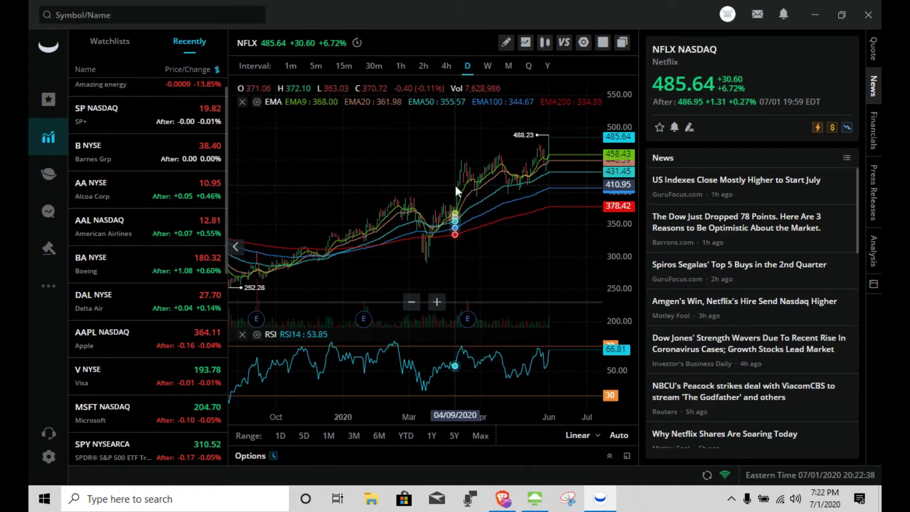
pyautogui.scroll(-1, 455, 186)
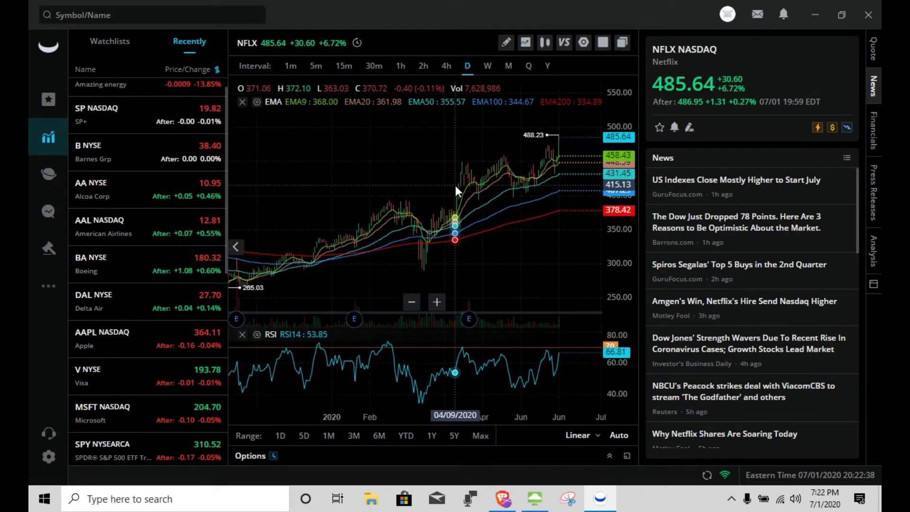
pyautogui.click(245, 9)
# - Load SPY and pan its daily chart to the latest candles
pyautogui.write('S')
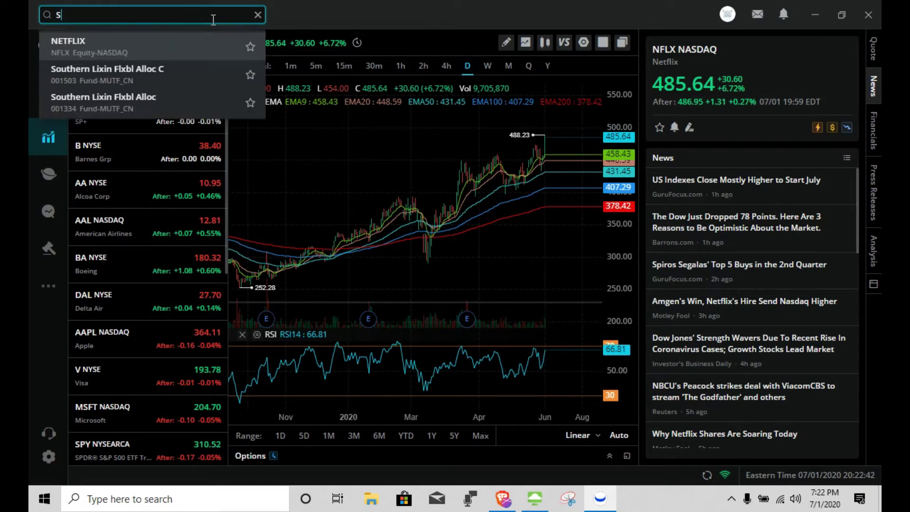
pyautogui.write('PY')
pyautogui.press('Escape')
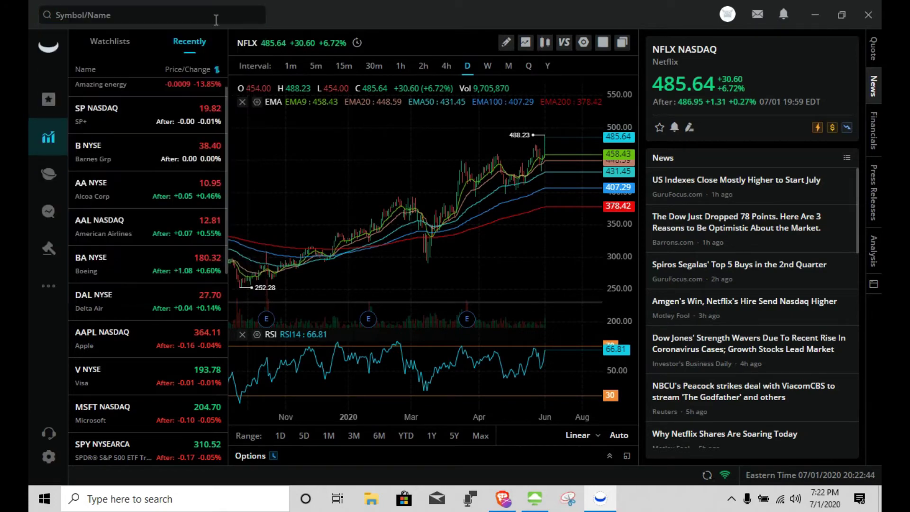
pyautogui.scroll(4, 339, 159)
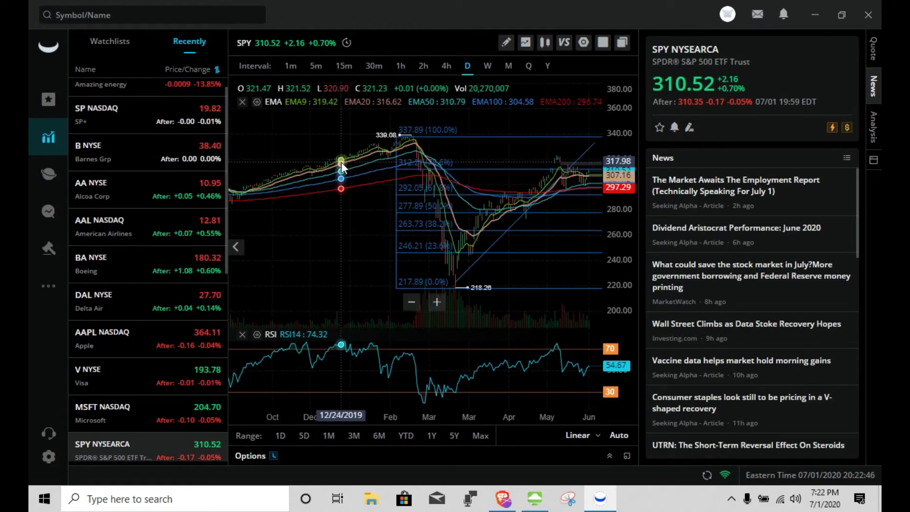
pyautogui.moveTo(361, 183); pyautogui.dragTo(271, 207)
# - Zoom the SPY daily chart into the most recent weeks of candles
pyautogui.scroll(4, 525, 206)
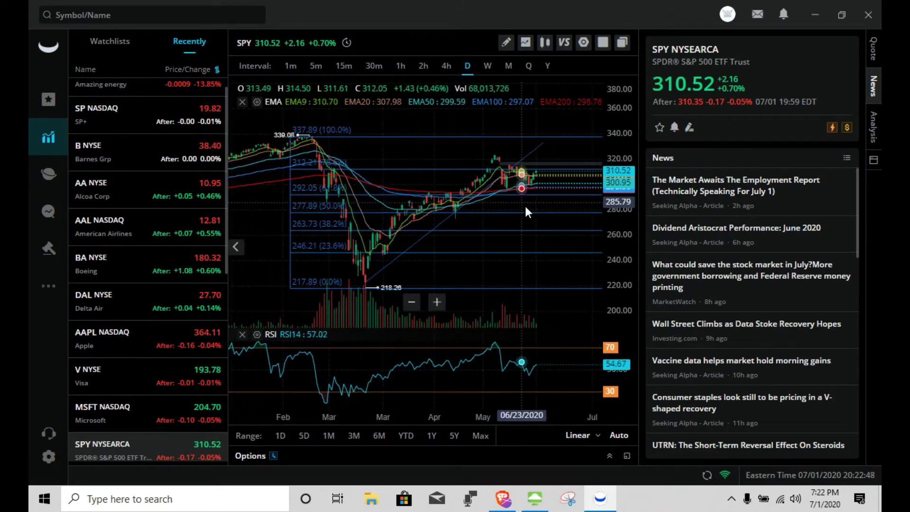
pyautogui.scroll(3, 534, 199)
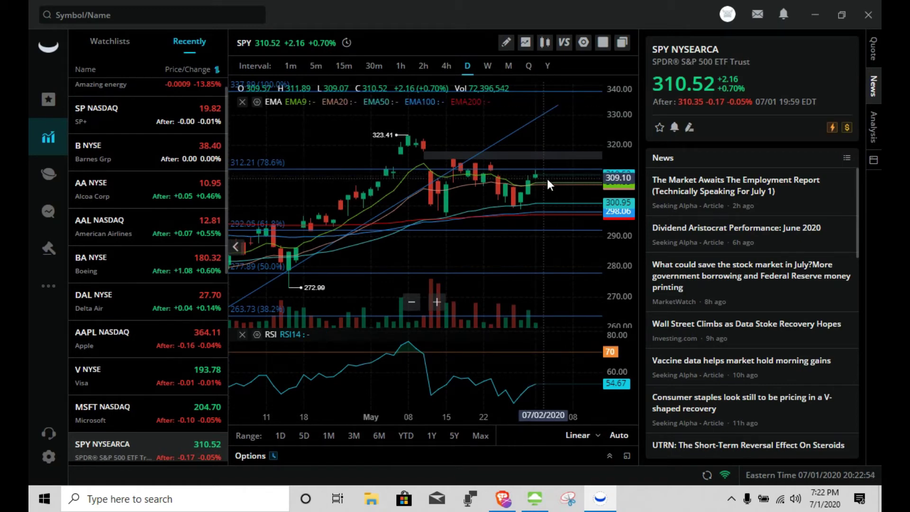
pyautogui.scroll(-5, 525, 197)
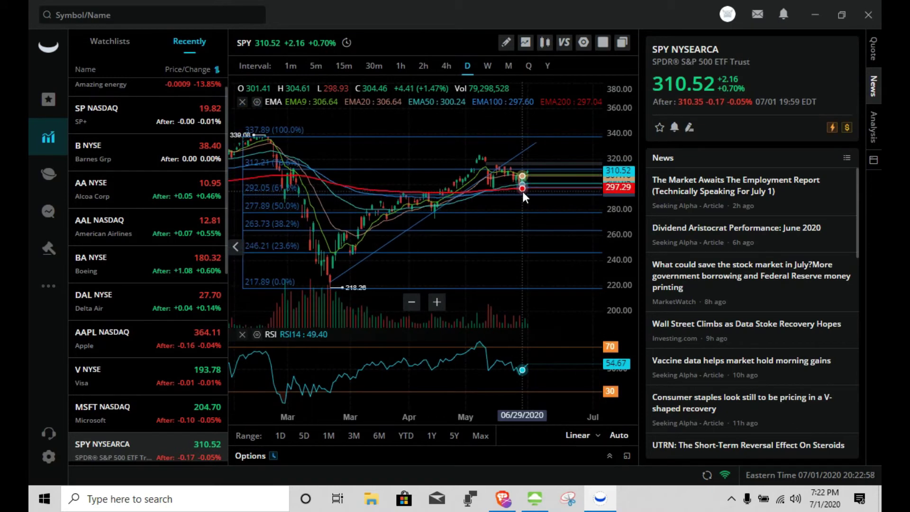
pyautogui.scroll(3, 522, 191)
pyautogui.scroll(3, 475, 196)
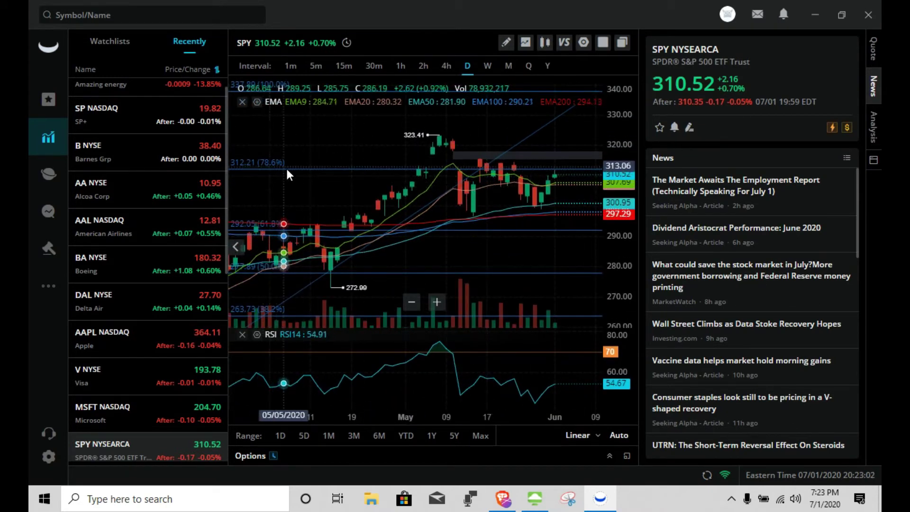
pyautogui.moveTo(375, 198); pyautogui.dragTo(365, 199)
pyautogui.scroll(-1, 513, 179)
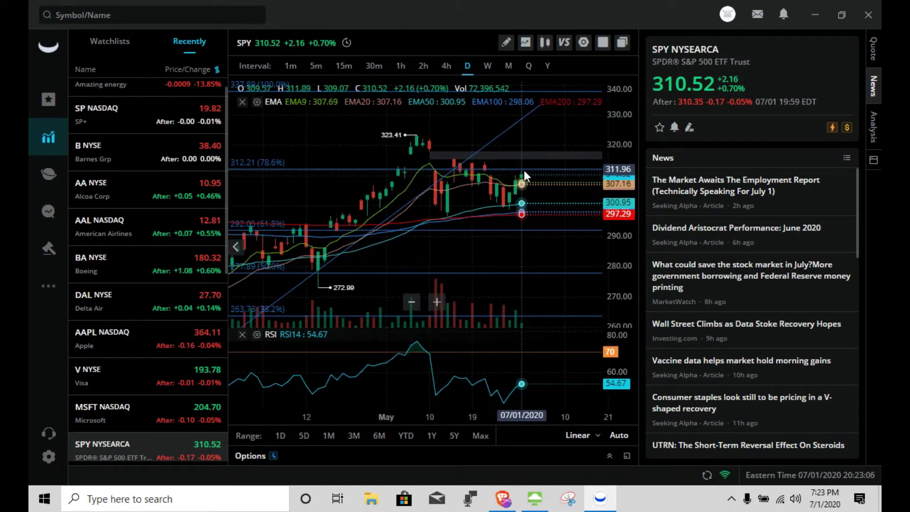
pyautogui.scroll(-3, 525, 183)
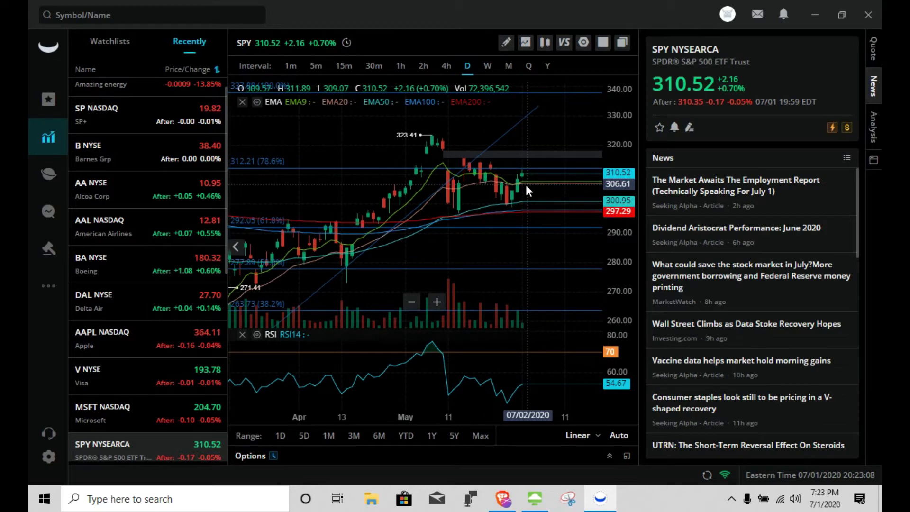
pyautogui.scroll(2, 523, 180)
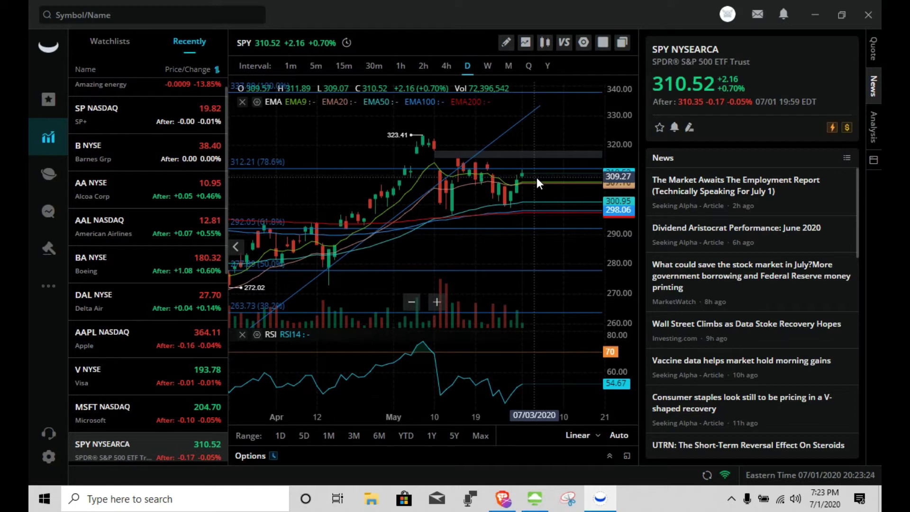
# - Zoom the SPY daily chart out until March and the 23.6%–78.6% Fibonacci levels appear
pyautogui.scroll(3, 516, 274)
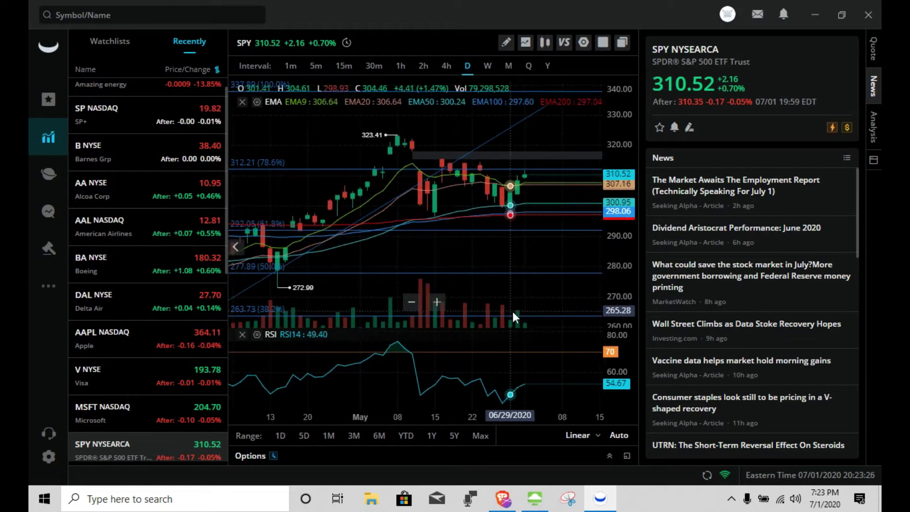
pyautogui.scroll(3, 514, 307)
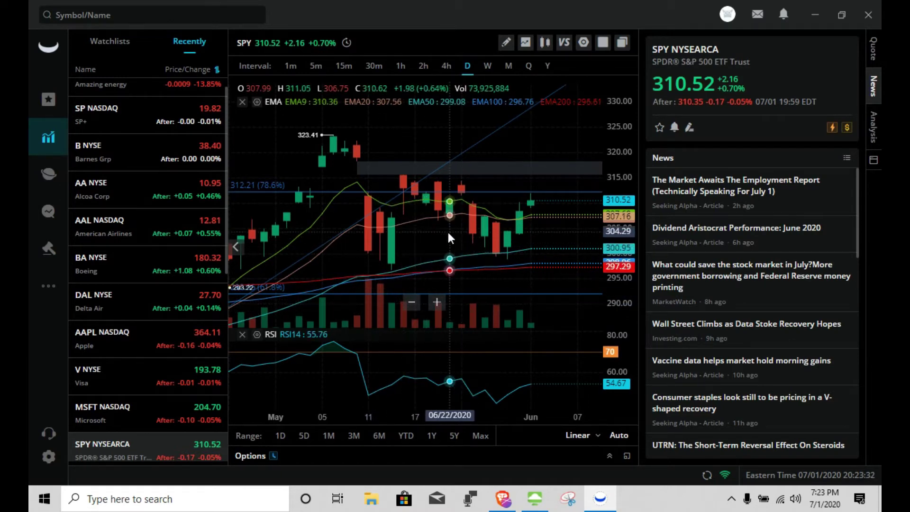
pyautogui.scroll(-2, 456, 260)
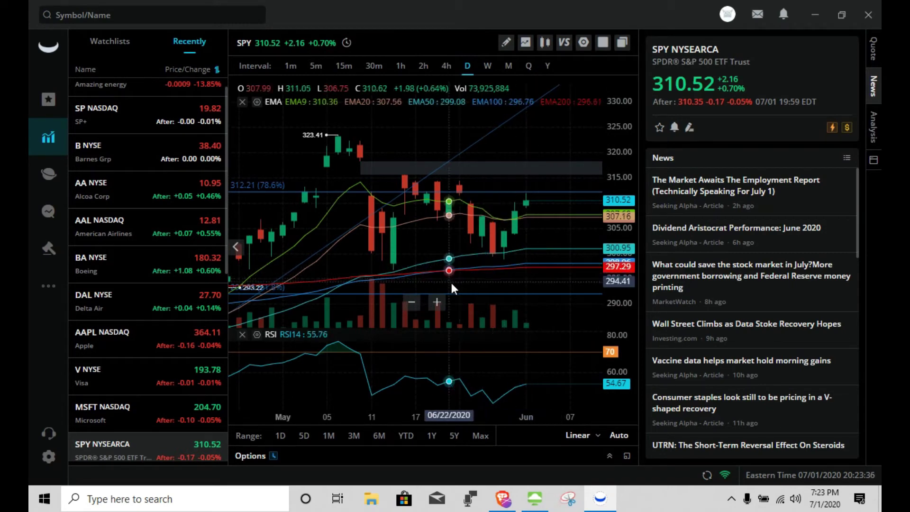
pyautogui.scroll(4, 516, 279)
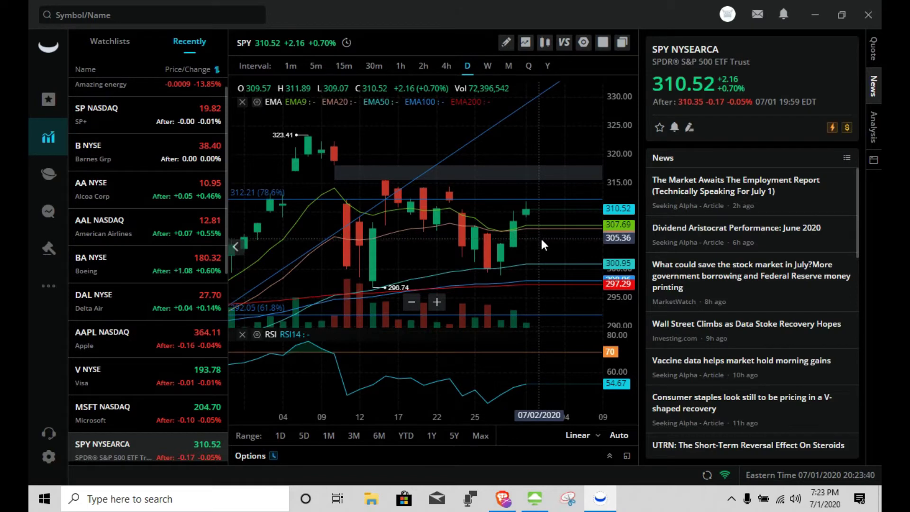
pyautogui.scroll(-1, 542, 232)
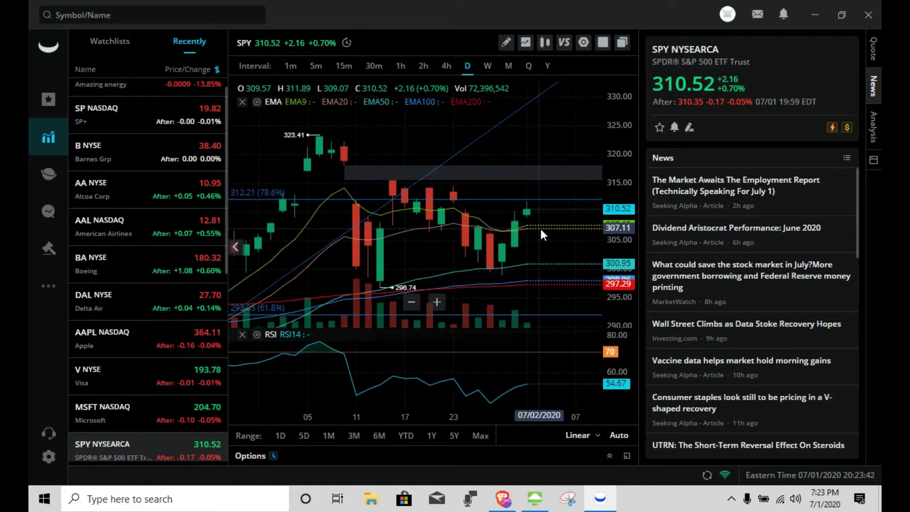
pyautogui.scroll(-1, 541, 228)
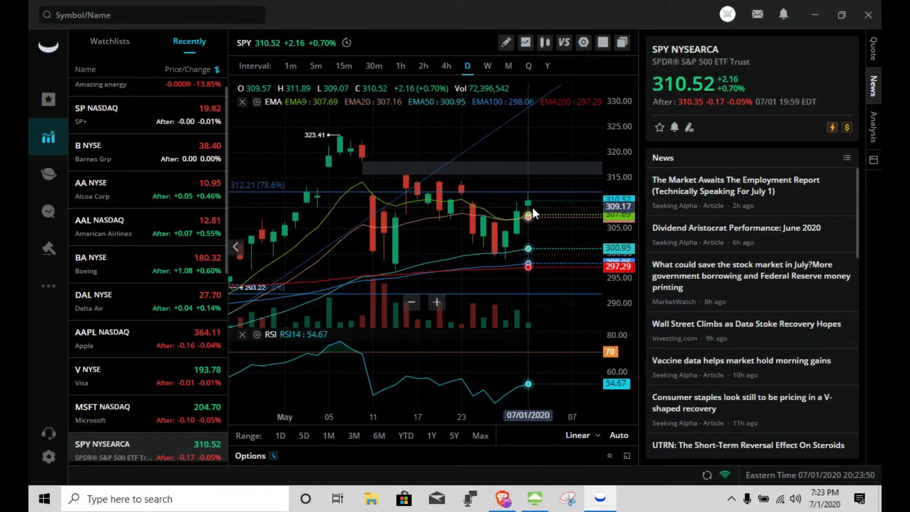
pyautogui.scroll(-5, 541, 207)
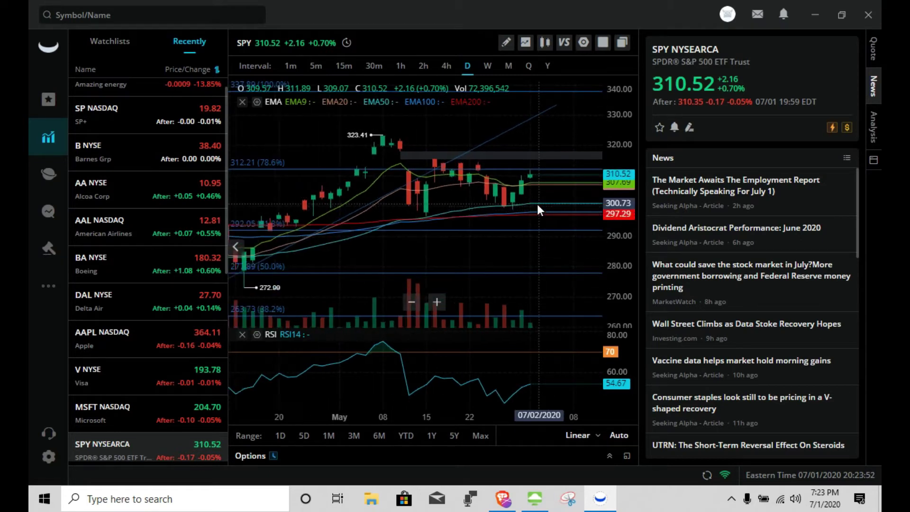
pyautogui.scroll(-3, 535, 207)
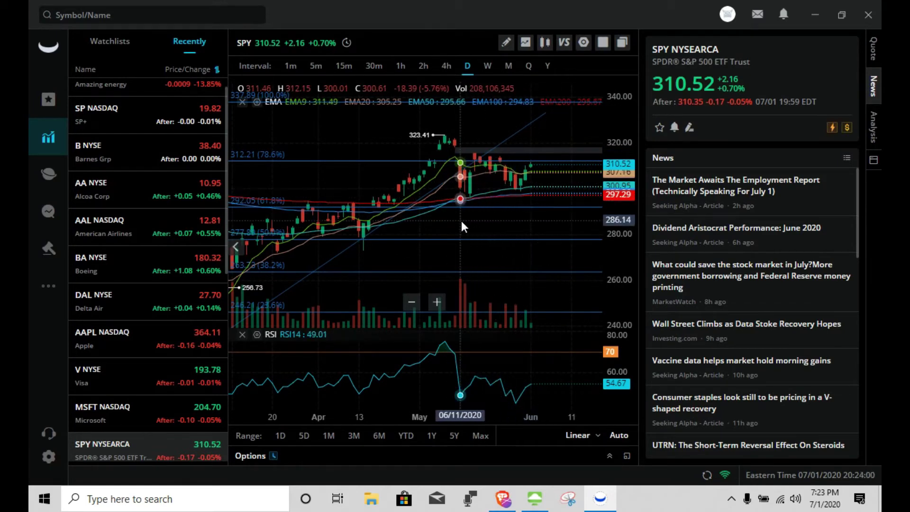
# - Zoom out to February–June so the Fibonacci retracement from 217.89 to 337.89 is fully visible
pyautogui.scroll(-1, 463, 222)
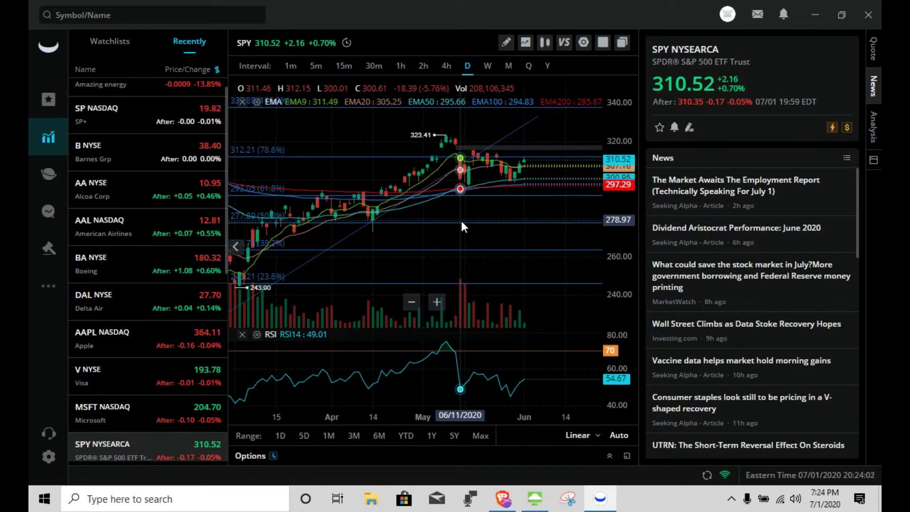
pyautogui.scroll(1, 461, 221)
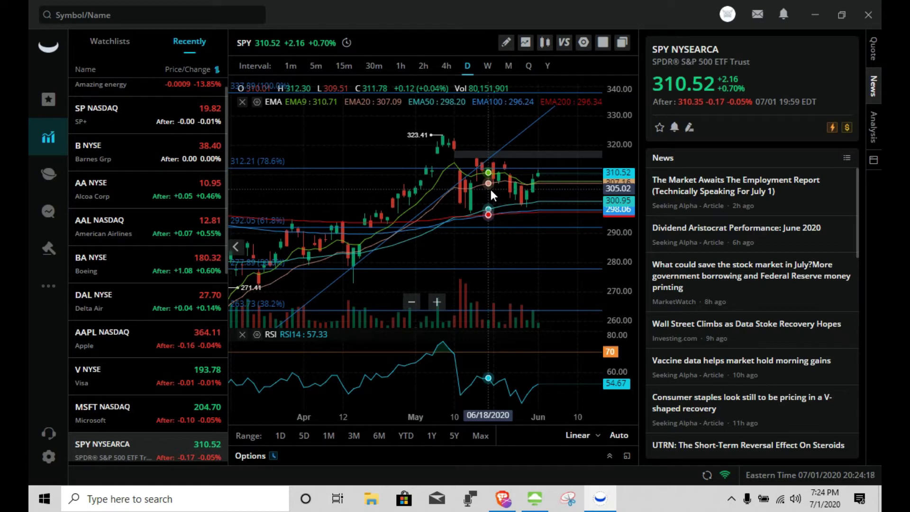
pyautogui.scroll(3, 490, 186)
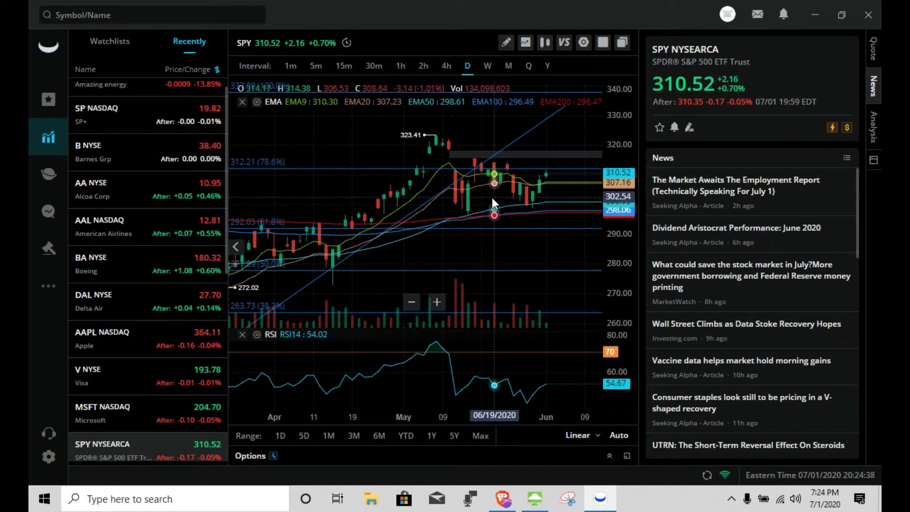
pyautogui.scroll(-3, 492, 197)
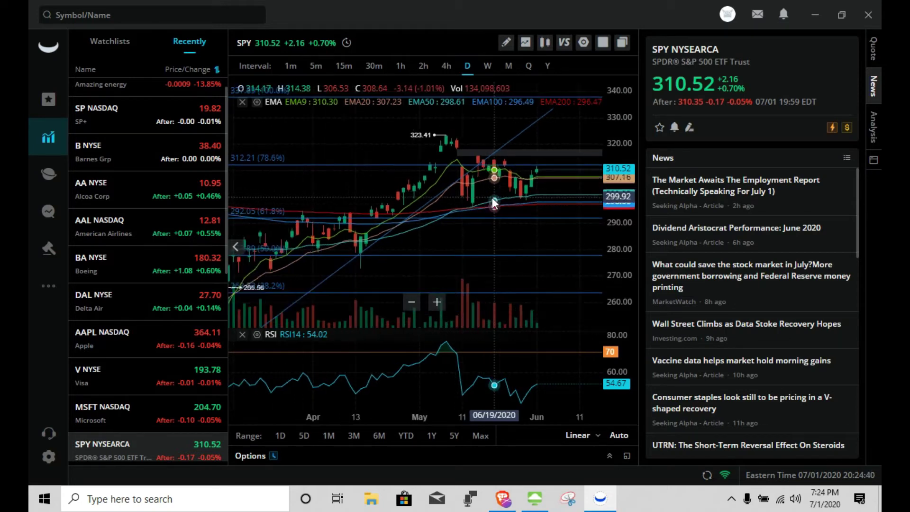
pyautogui.scroll(-2, 493, 205)
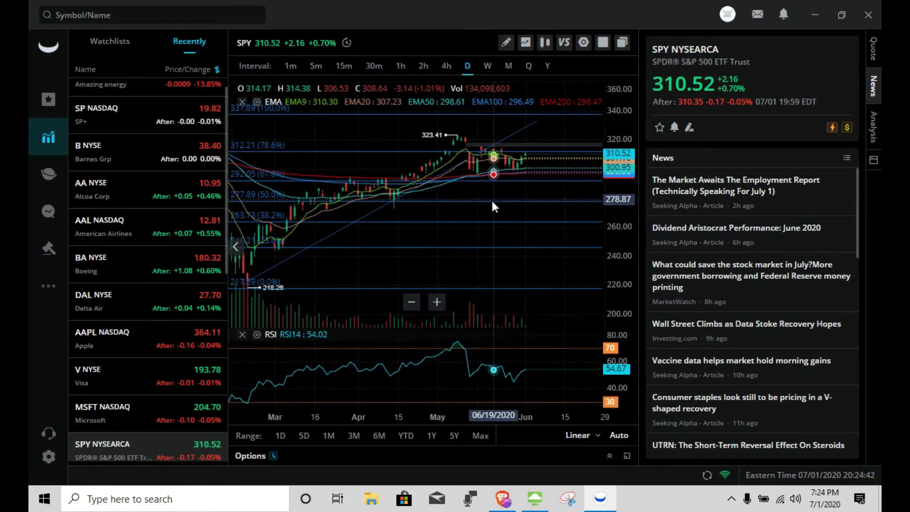
pyautogui.scroll(2, 492, 205)
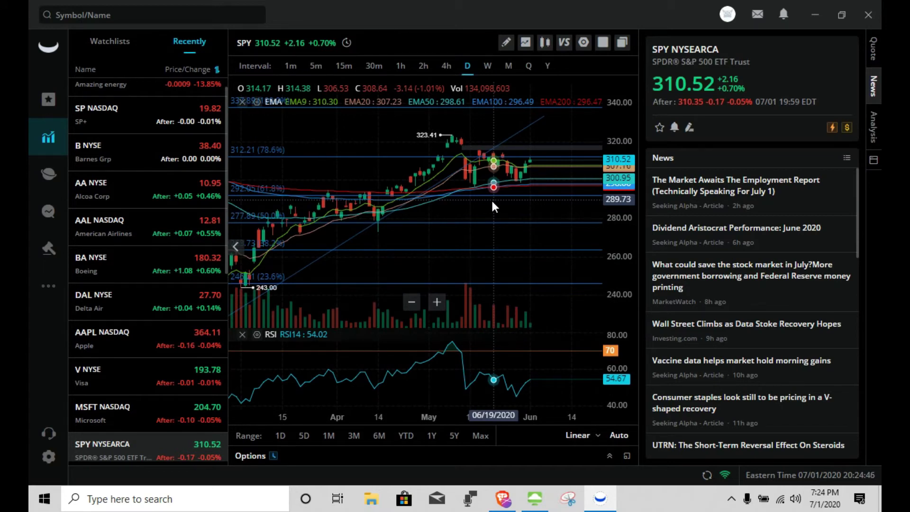
pyautogui.scroll(-3, 466, 201)
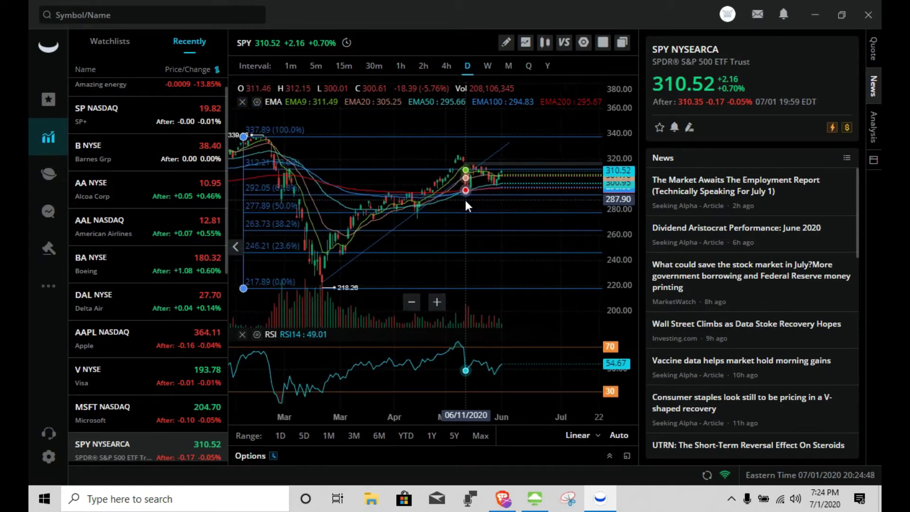
pyautogui.moveTo(473, 208); pyautogui.dragTo(481, 206)
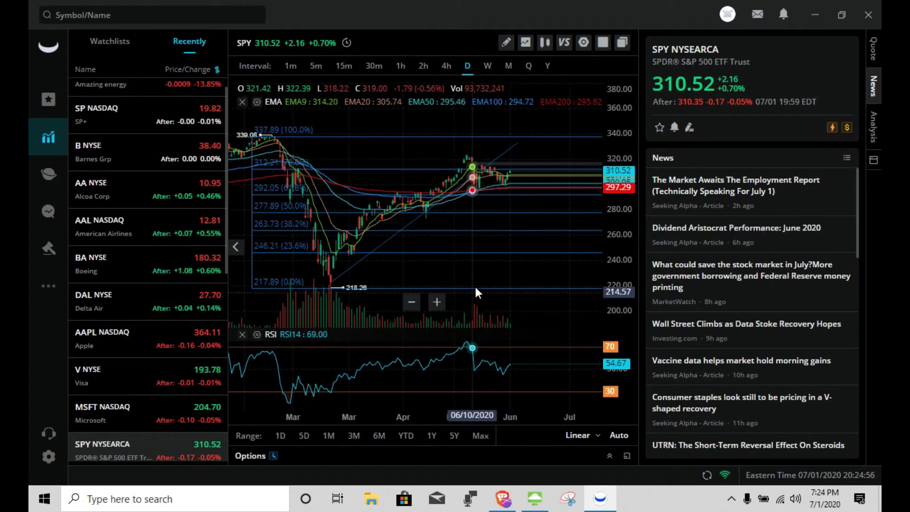
pyautogui.scroll(3, 526, 211)
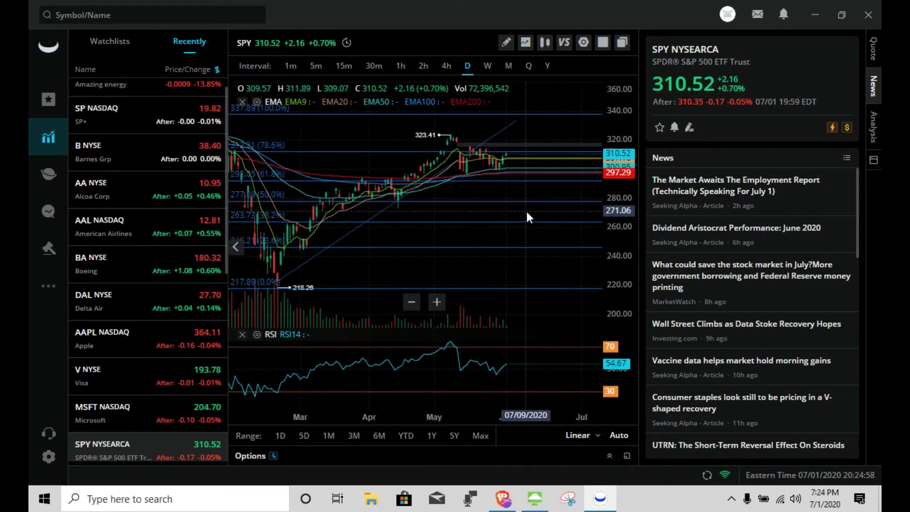
pyautogui.moveTo(509, 189); pyautogui.dragTo(543, 195)
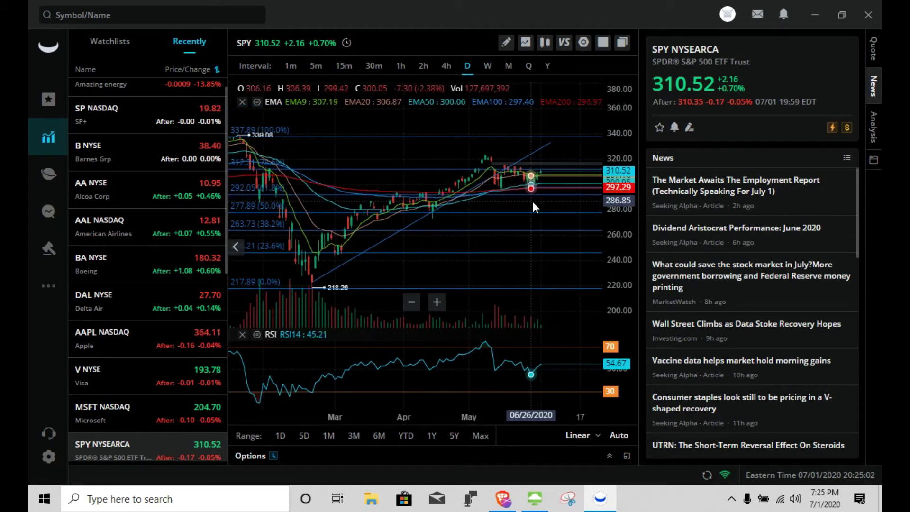
pyautogui.scroll(-2, 532, 200)
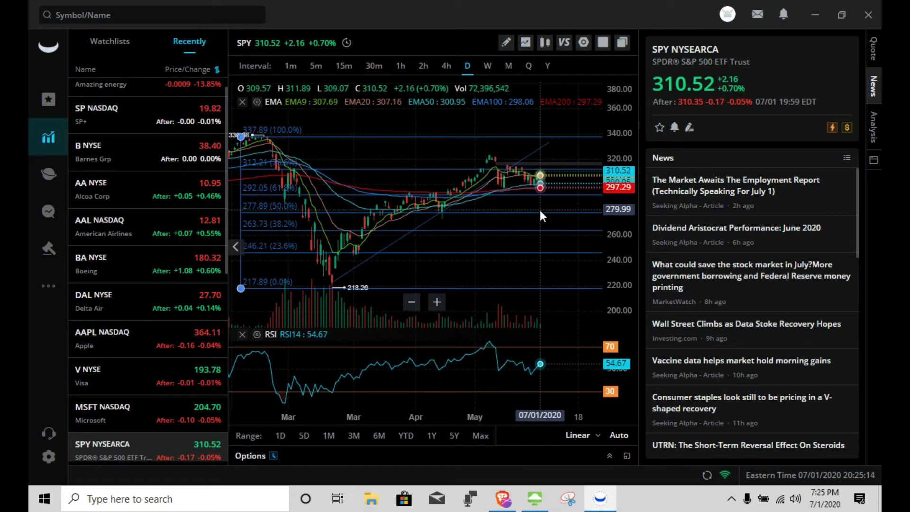
pyautogui.scroll(-2, 536, 208)
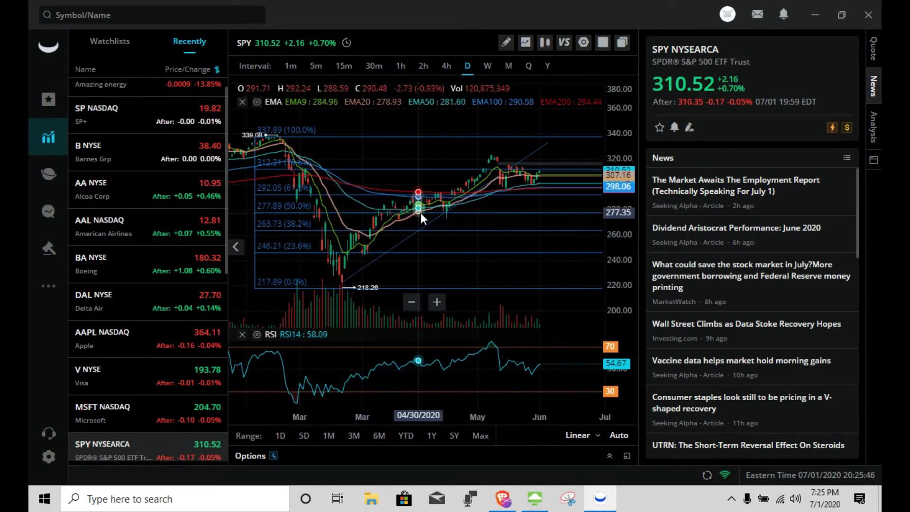
# - Bring the February–March crash into view and nudge the Fibonacci retracement slightly right
pyautogui.scroll(2, 542, 183)
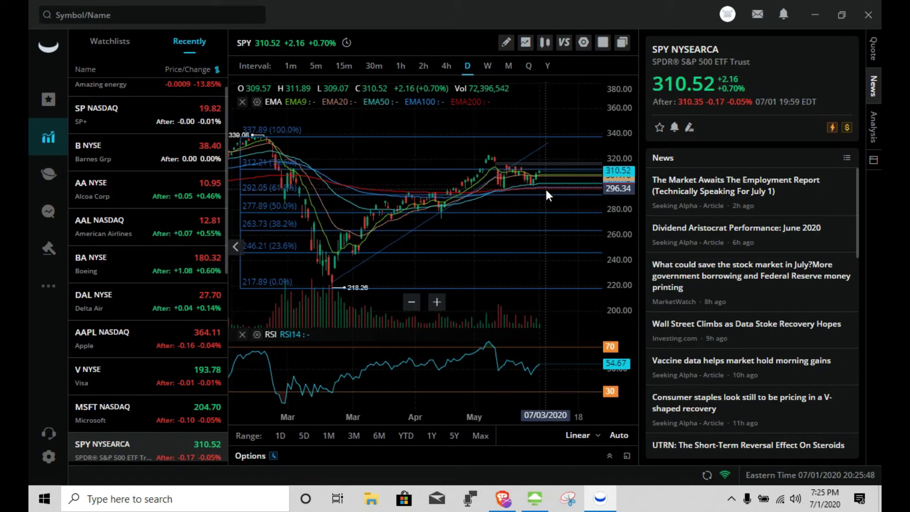
pyautogui.scroll(1, 544, 194)
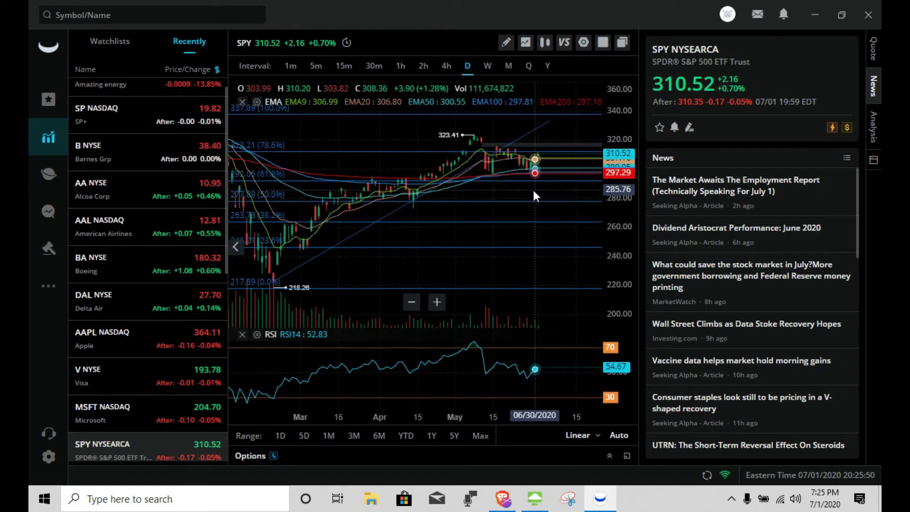
pyautogui.scroll(-1, 524, 190)
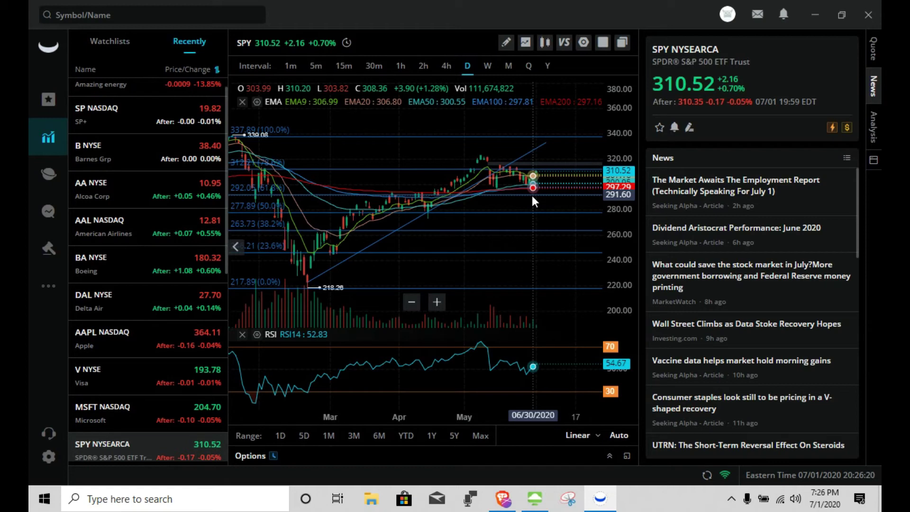
pyautogui.scroll(1, 529, 195)
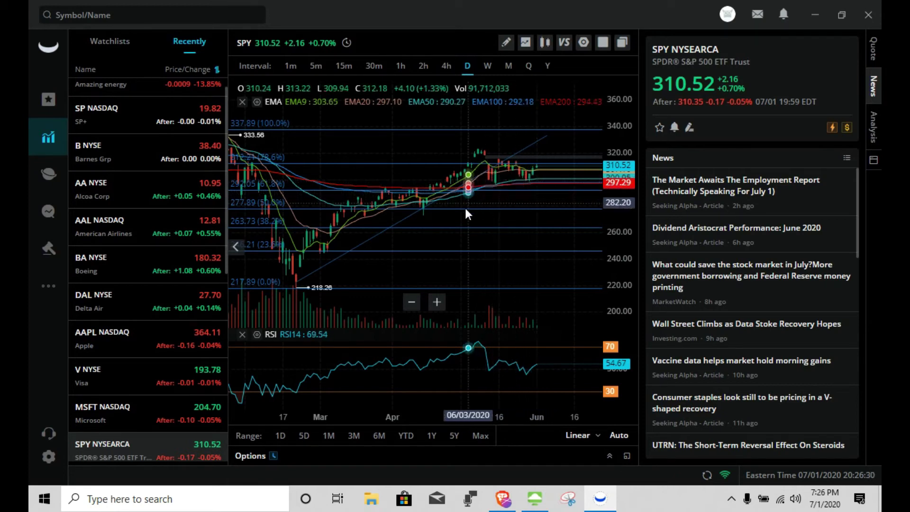
pyautogui.moveTo(464, 206); pyautogui.dragTo(566, 233)
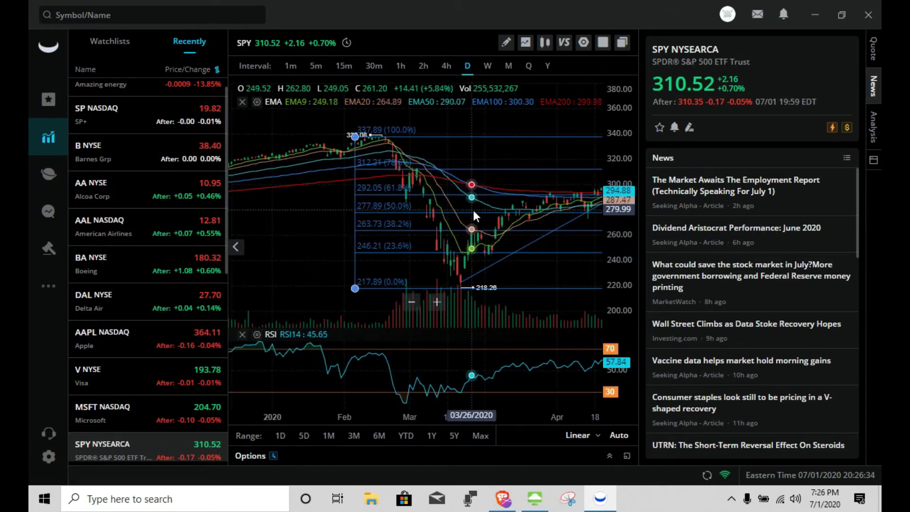
pyautogui.moveTo(473, 210); pyautogui.dragTo(478, 210)
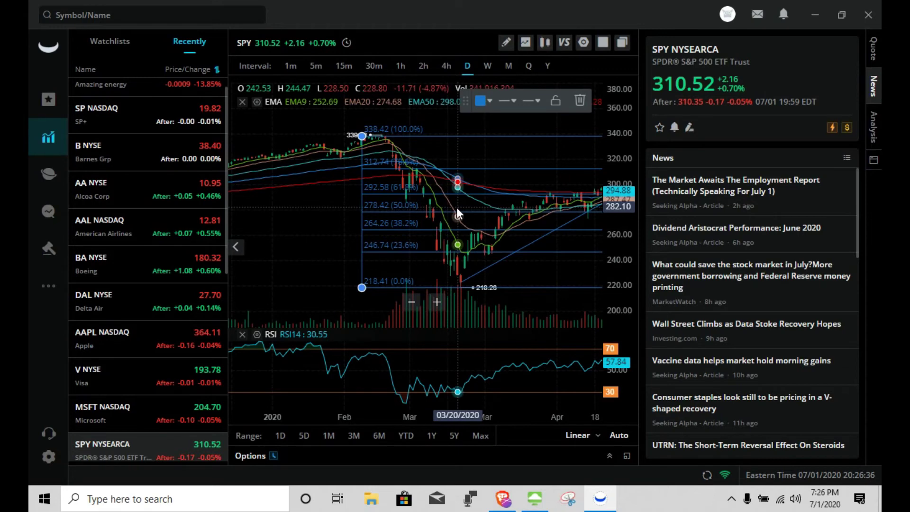
# - Pan the SPY chart from December through June and settle zoomed in around late May
pyautogui.moveTo(318, 244)
pyautogui.mouseDown()
pyautogui.moveTo(397, 233)
pyautogui.moveTo(376, 235)
pyautogui.mouseUp()
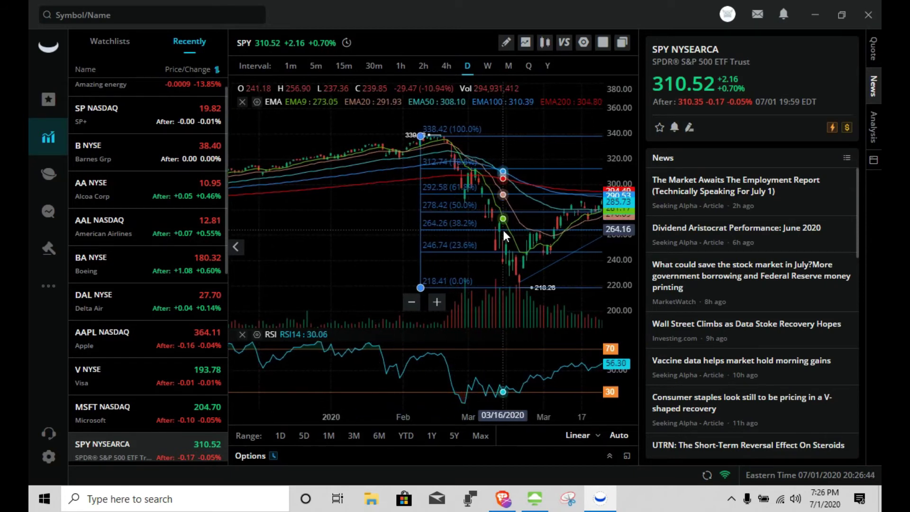
pyautogui.moveTo(360, 237); pyautogui.dragTo(375, 244)
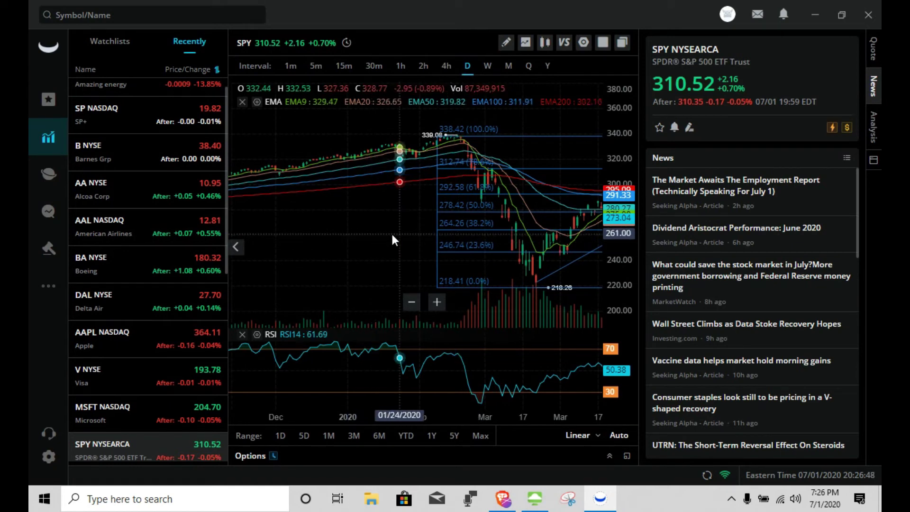
pyautogui.moveTo(373, 238)
pyautogui.mouseDown()
pyautogui.moveTo(360, 236)
pyautogui.moveTo(368, 233)
pyautogui.mouseUp()
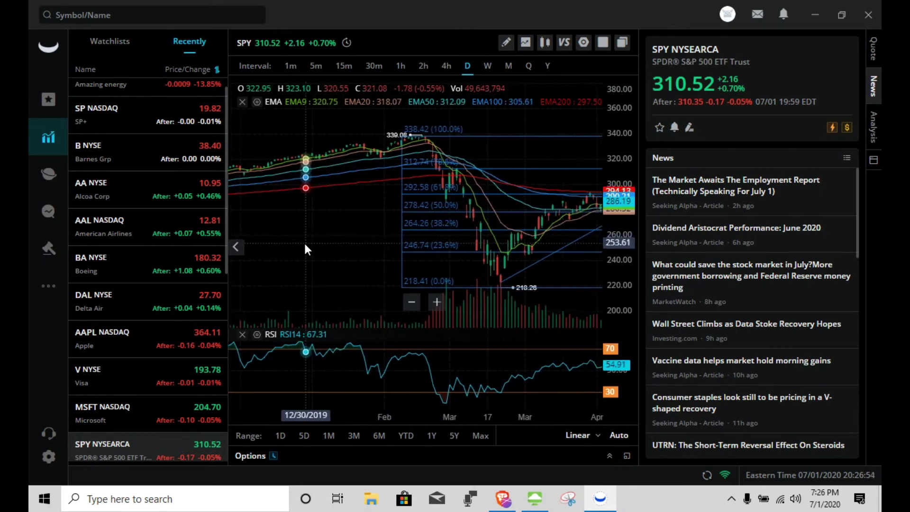
pyautogui.moveTo(338, 239); pyautogui.dragTo(274, 258)
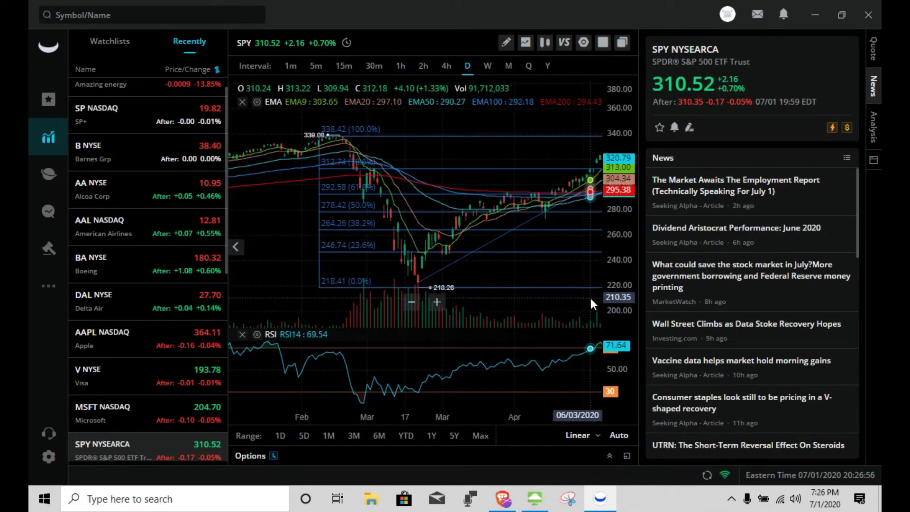
pyautogui.moveTo(570, 293); pyautogui.dragTo(455, 300)
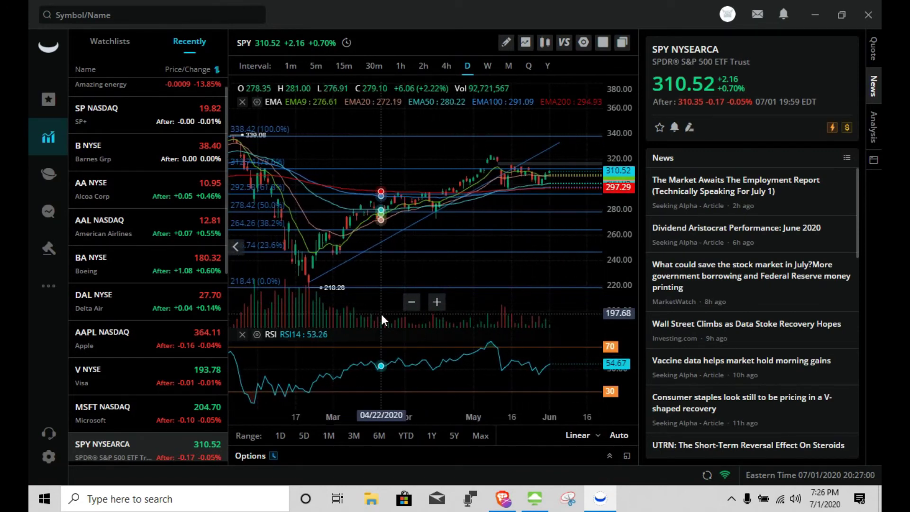
pyautogui.moveTo(381, 314); pyautogui.dragTo(554, 312)
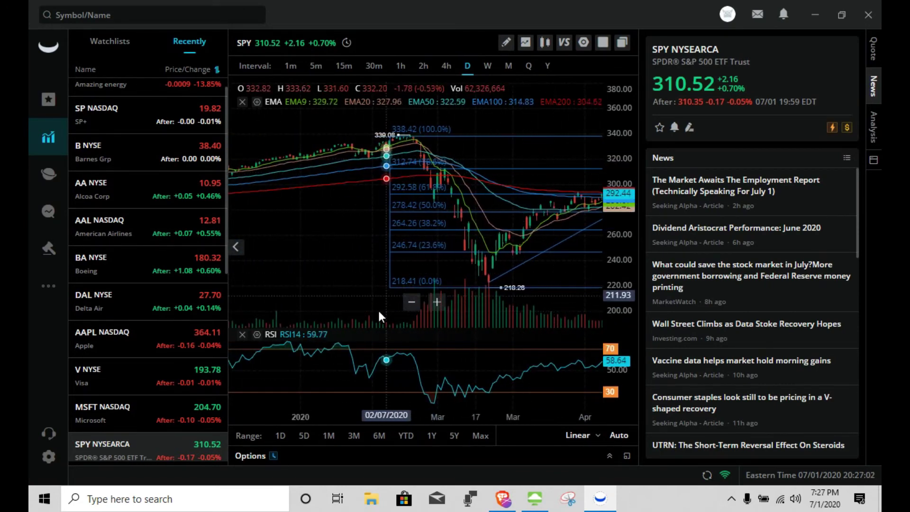
pyautogui.moveTo(324, 250); pyautogui.dragTo(290, 257)
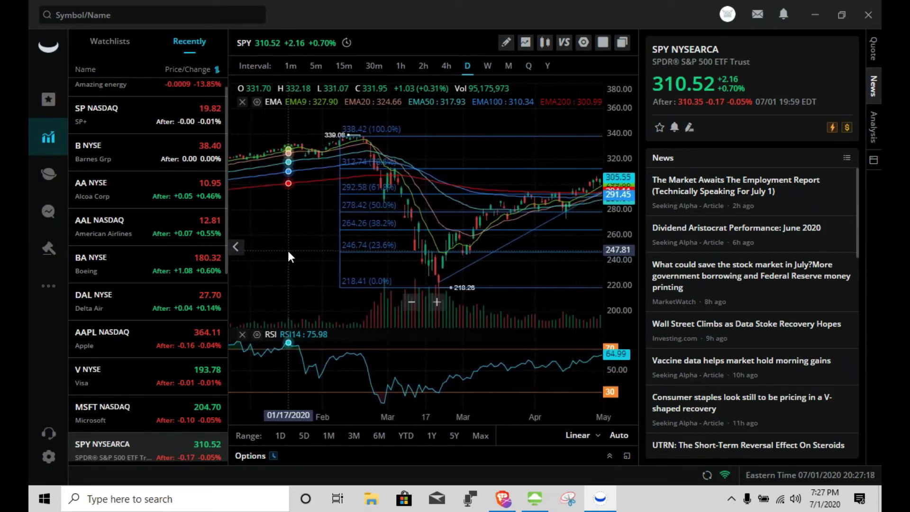
pyautogui.moveTo(525, 319); pyautogui.dragTo(449, 301)
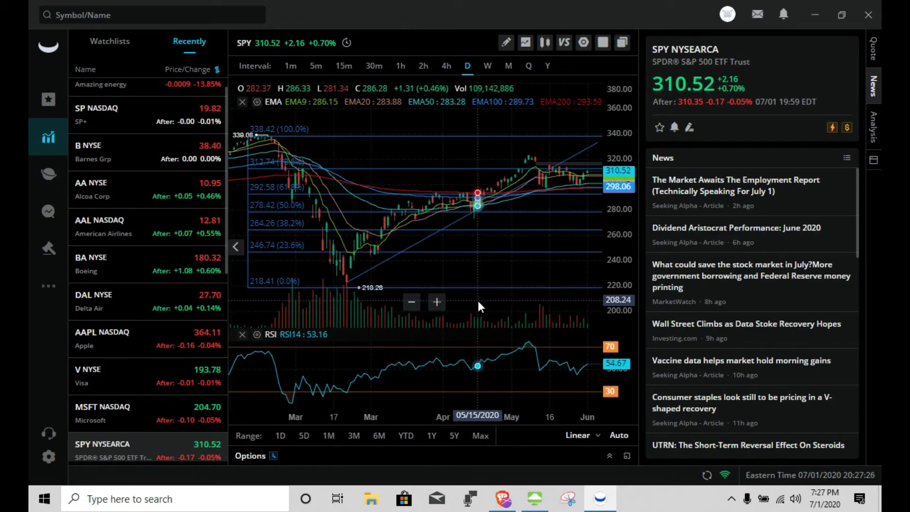
pyautogui.moveTo(492, 300); pyautogui.dragTo(476, 299)
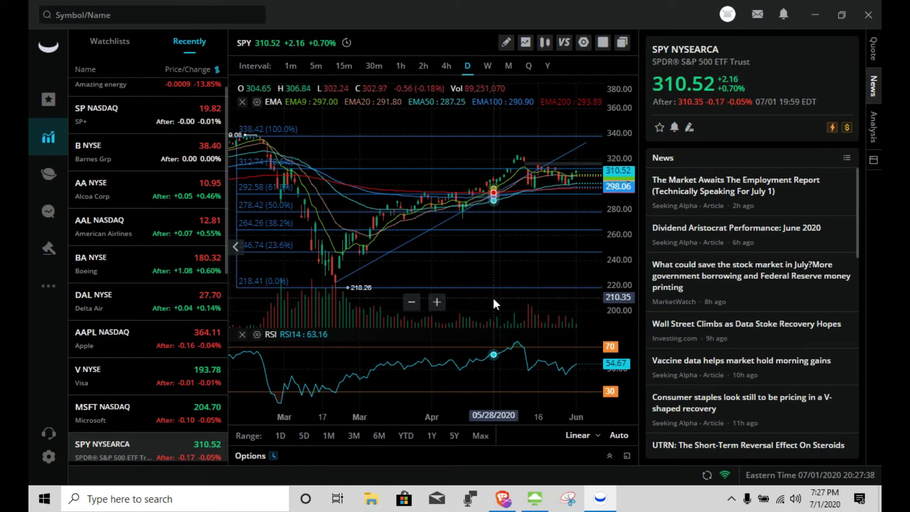
pyautogui.scroll(2, 493, 303)
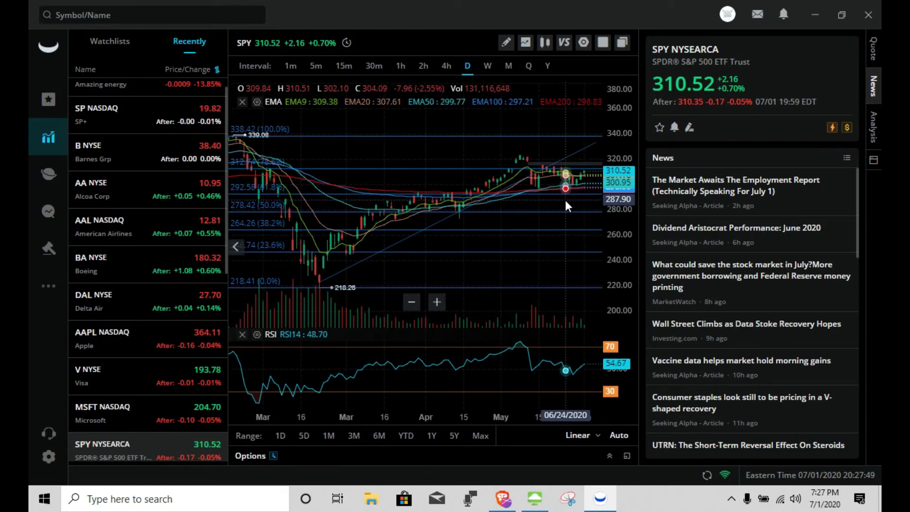
pyautogui.moveTo(560, 197); pyautogui.dragTo(537, 195)
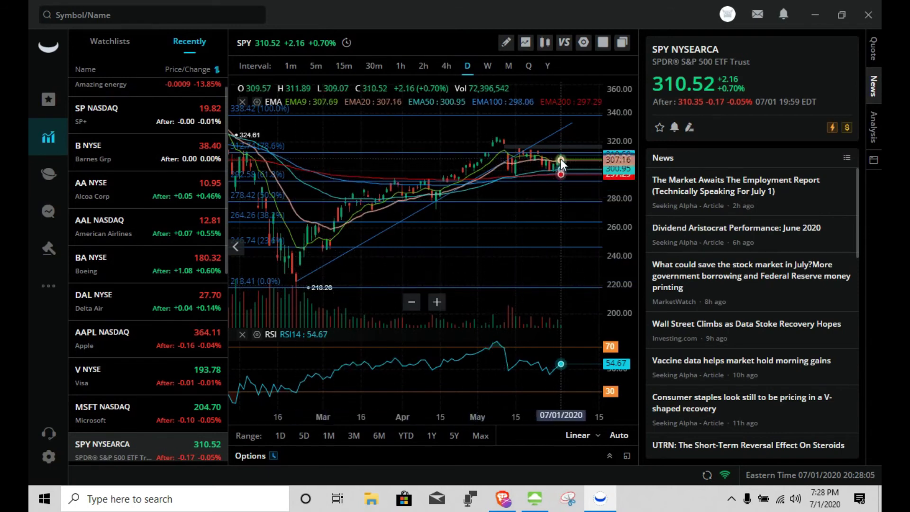
pyautogui.scroll(-1, 535, 273)
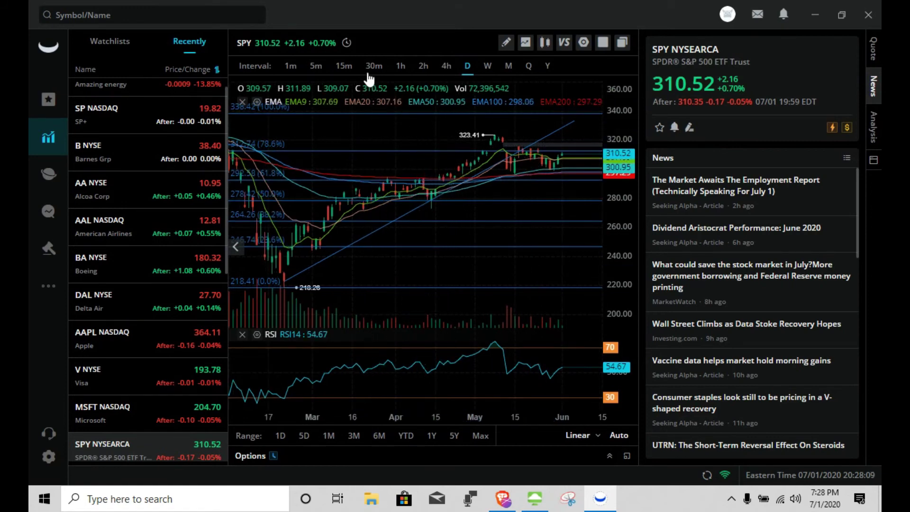
# - View SPY on 15-minute candles across the past week, then return to the daily interval
pyautogui.click(341, 66)
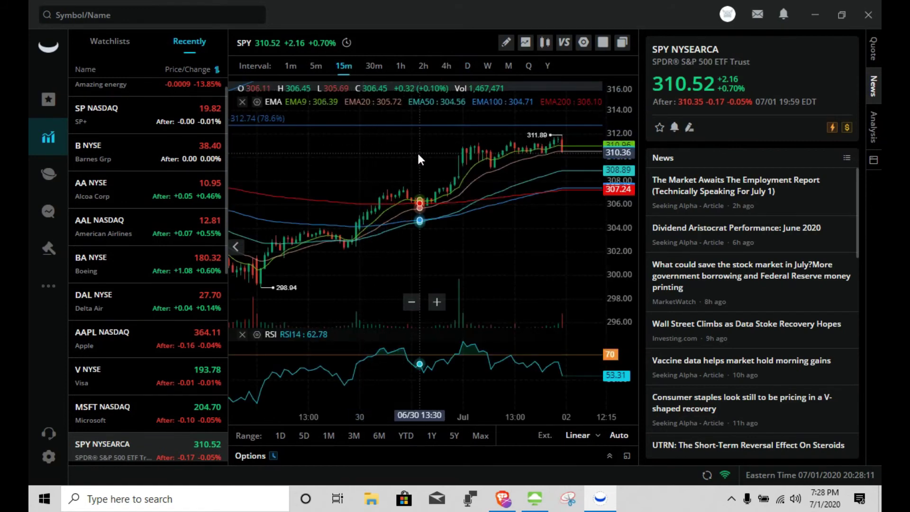
pyautogui.scroll(-5, 405, 142)
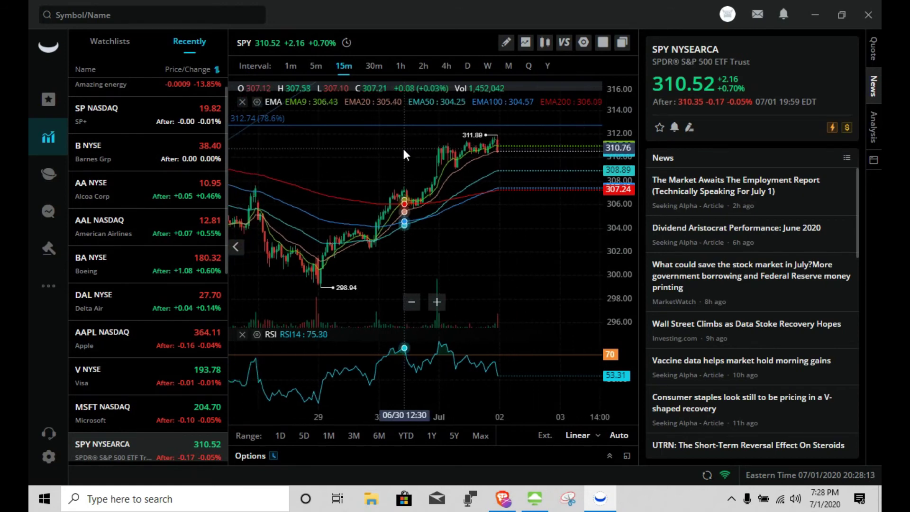
pyautogui.scroll(-4, 398, 160)
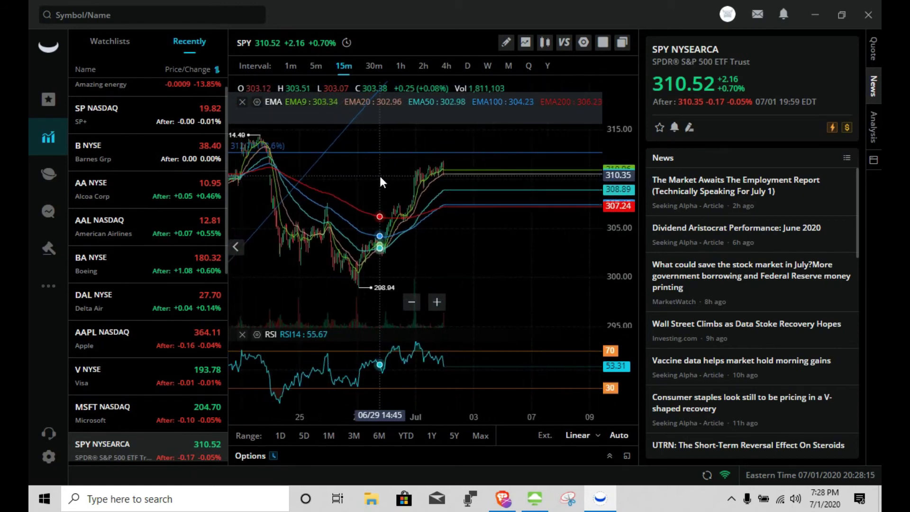
pyautogui.scroll(3, 381, 179)
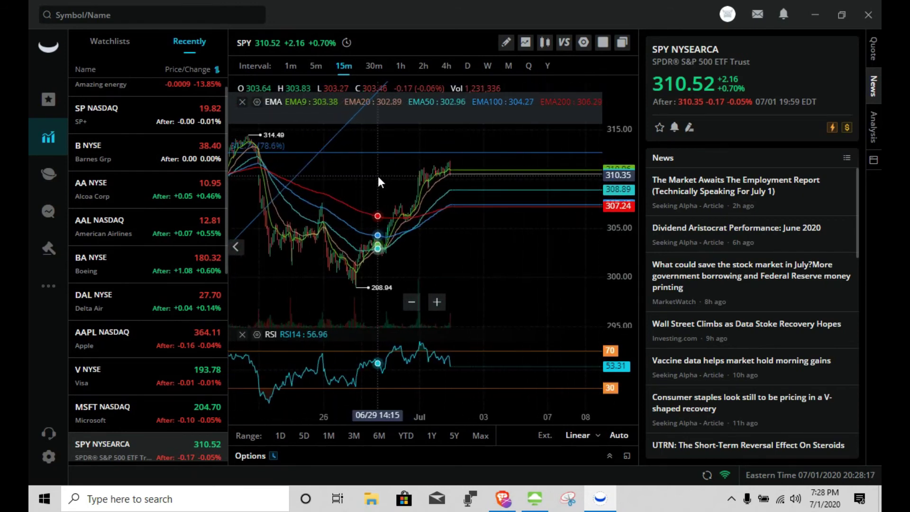
pyautogui.moveTo(380, 179); pyautogui.dragTo(453, 186)
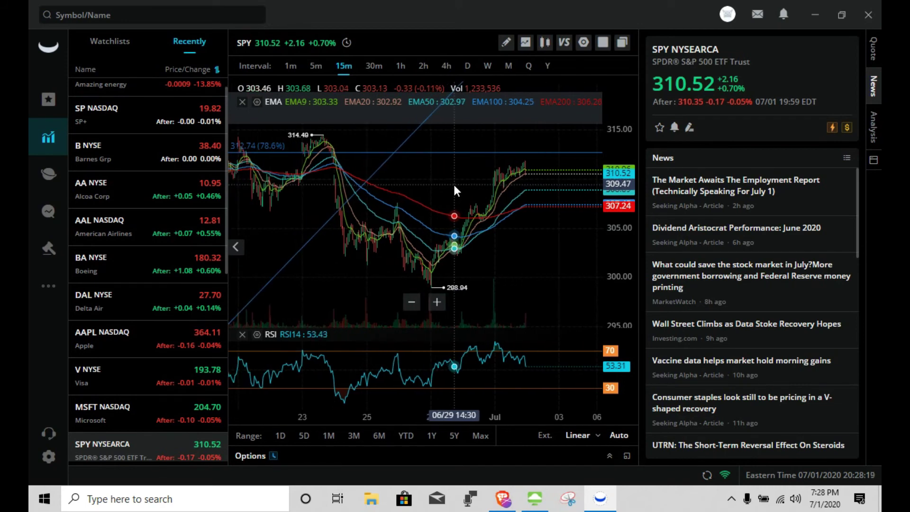
pyautogui.scroll(2, 454, 187)
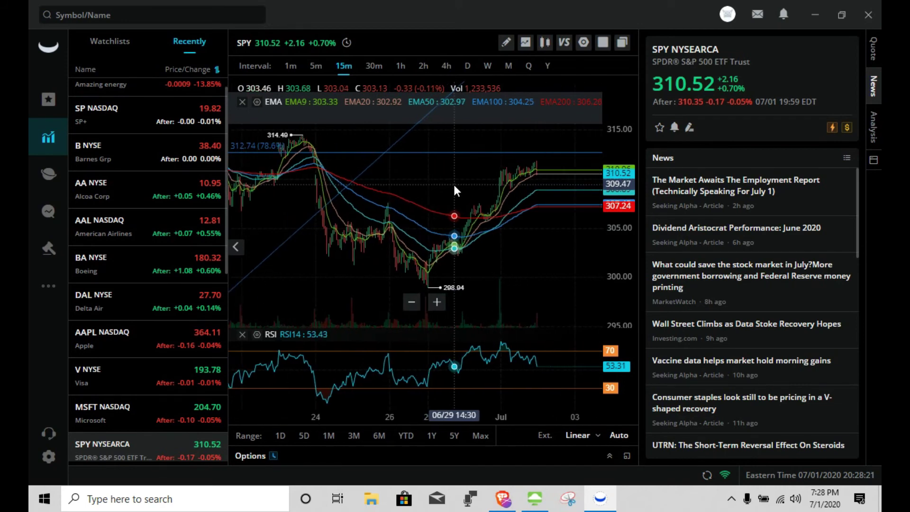
pyautogui.scroll(-3, 455, 186)
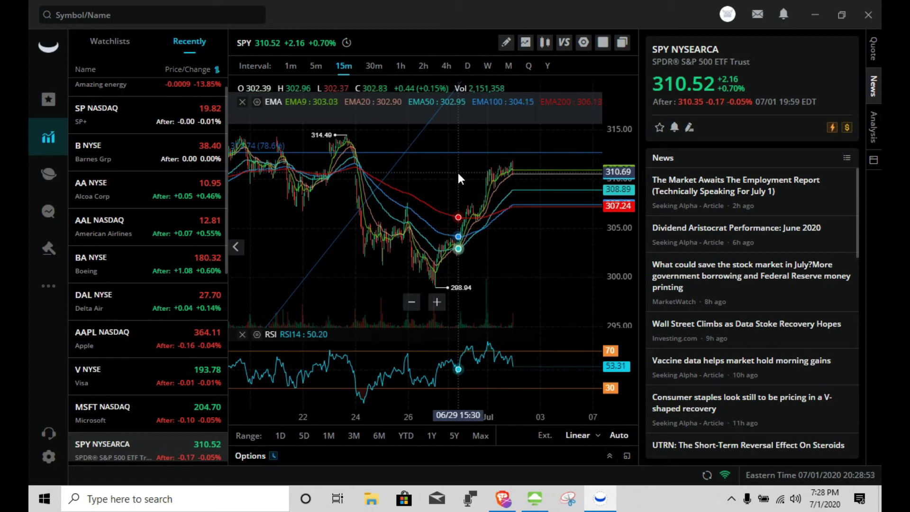
pyautogui.click(467, 67)
# - Shift the daily SPY bars left to leave room, then view 15-minute candles again
pyautogui.scroll(5, 472, 142)
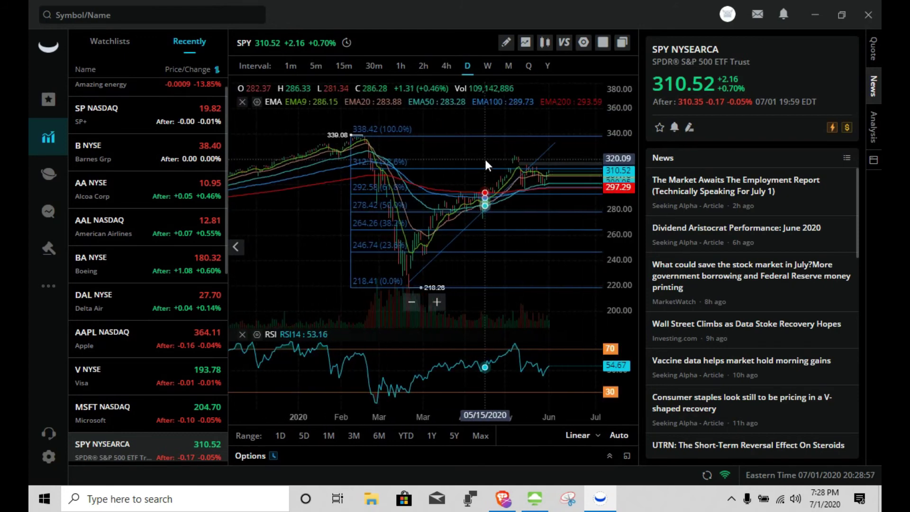
pyautogui.moveTo(475, 144); pyautogui.dragTo(430, 92)
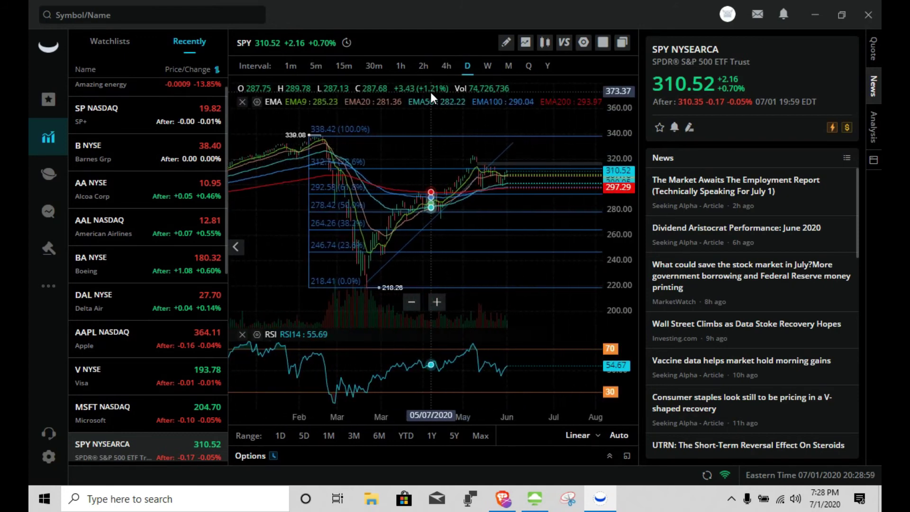
pyautogui.click(344, 67)
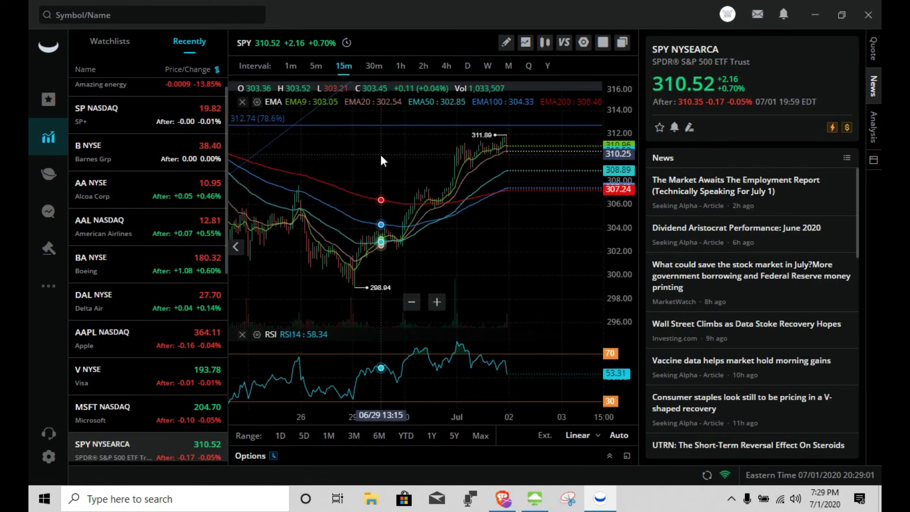
pyautogui.scroll(5, 493, 158)
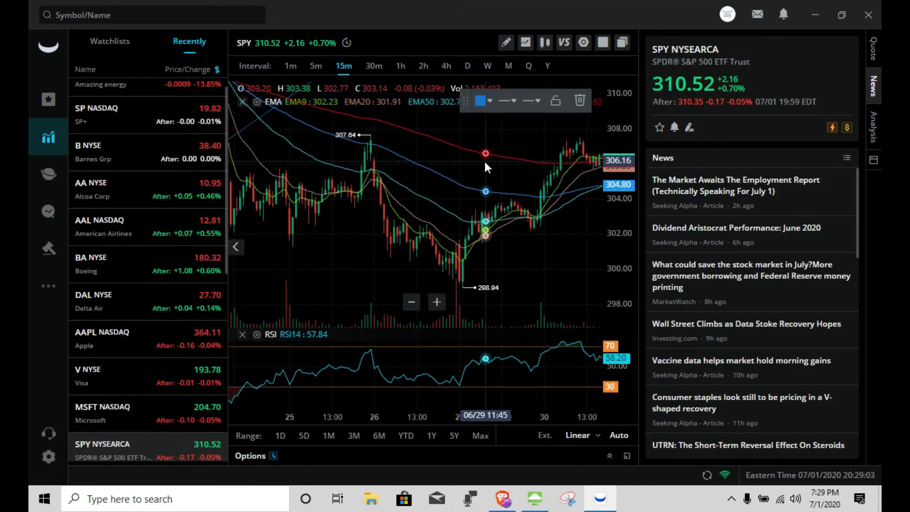
# - Switch SPY to 5-minute candles showing the June 29–30 bars
pyautogui.click(316, 66)
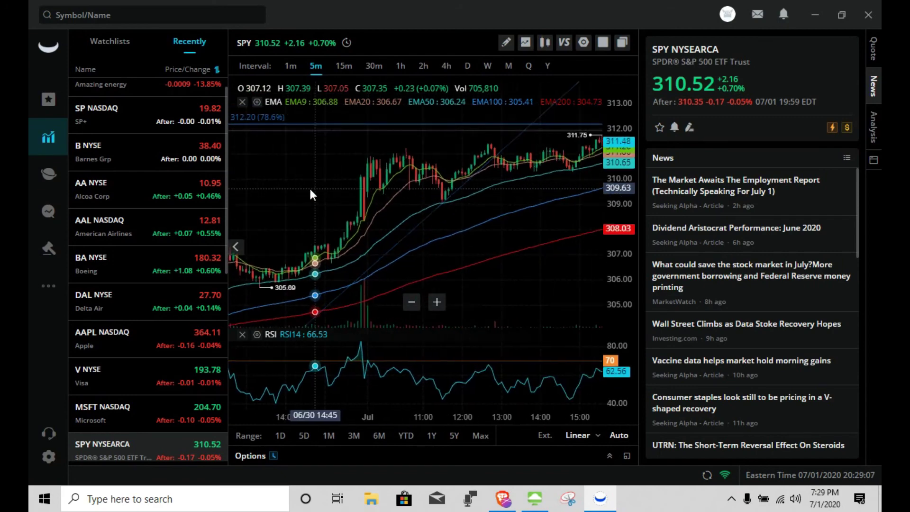
pyautogui.moveTo(283, 199); pyautogui.dragTo(297, 186)
pyautogui.scroll(-5, 487, 194)
pyautogui.scroll(3, 306, 180)
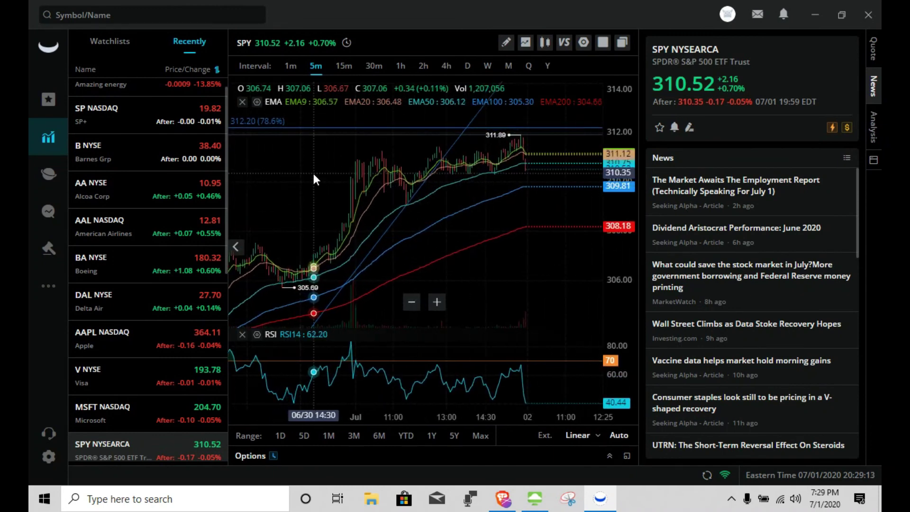
pyautogui.scroll(4, 315, 174)
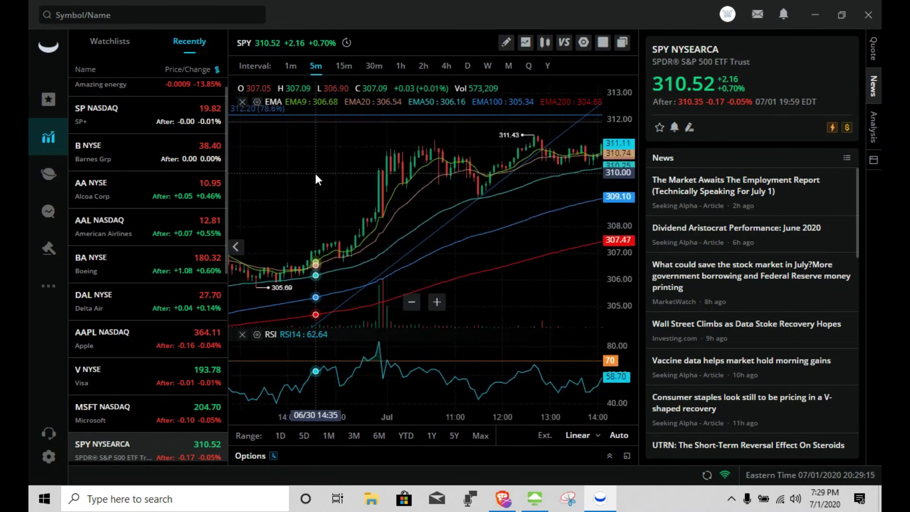
pyautogui.moveTo(317, 183); pyautogui.dragTo(434, 198)
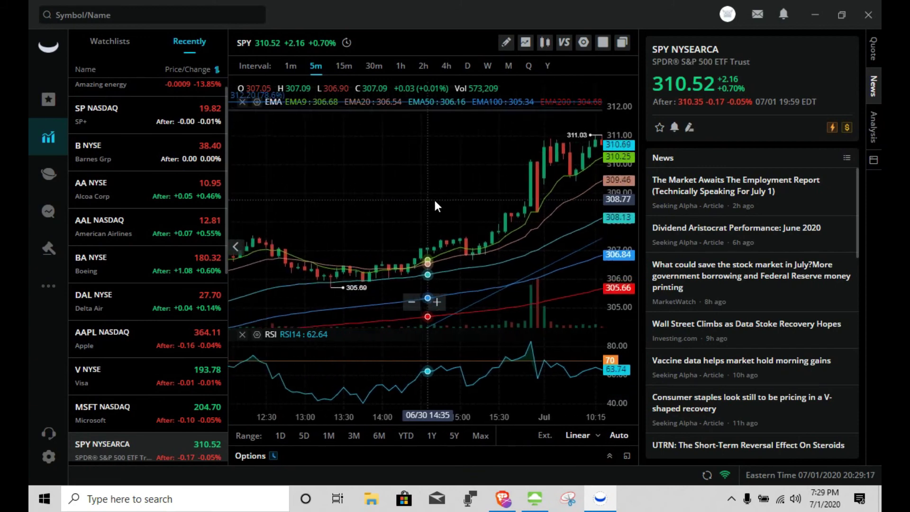
pyautogui.scroll(-3, 473, 192)
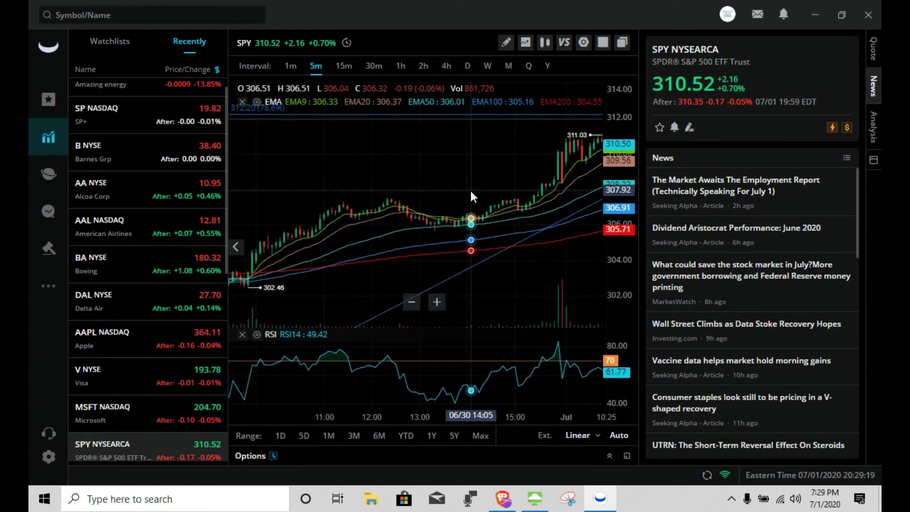
# - Center the 5-minute chart on the July 1 session from the open
pyautogui.moveTo(470, 189); pyautogui.dragTo(245, 197)
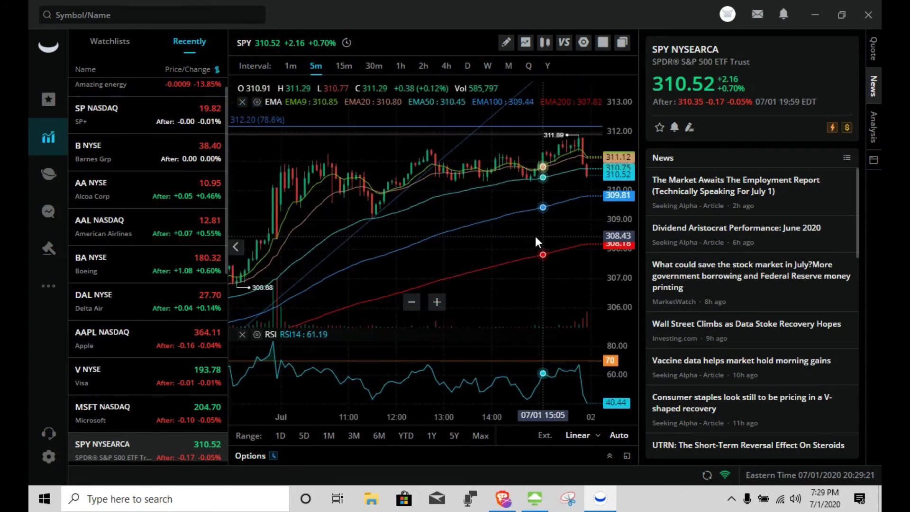
pyautogui.moveTo(491, 224); pyautogui.dragTo(576, 183)
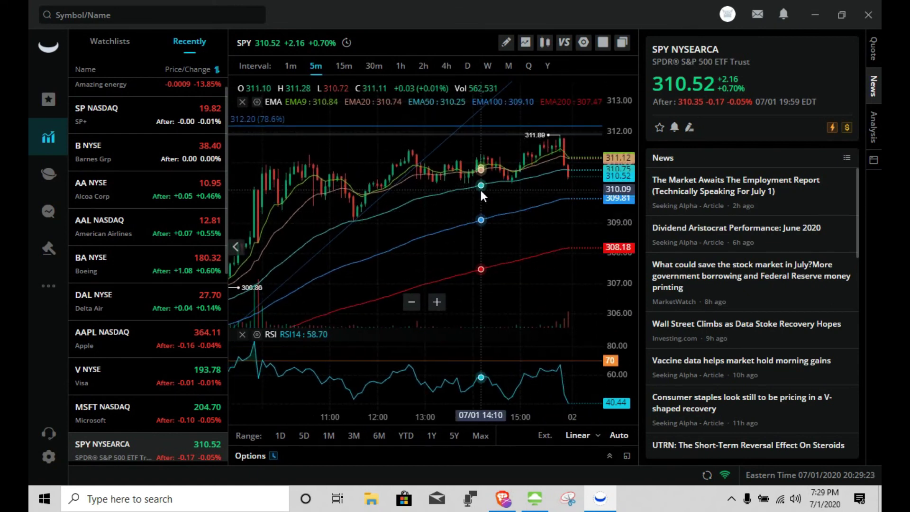
pyautogui.moveTo(481, 190); pyautogui.dragTo(497, 188)
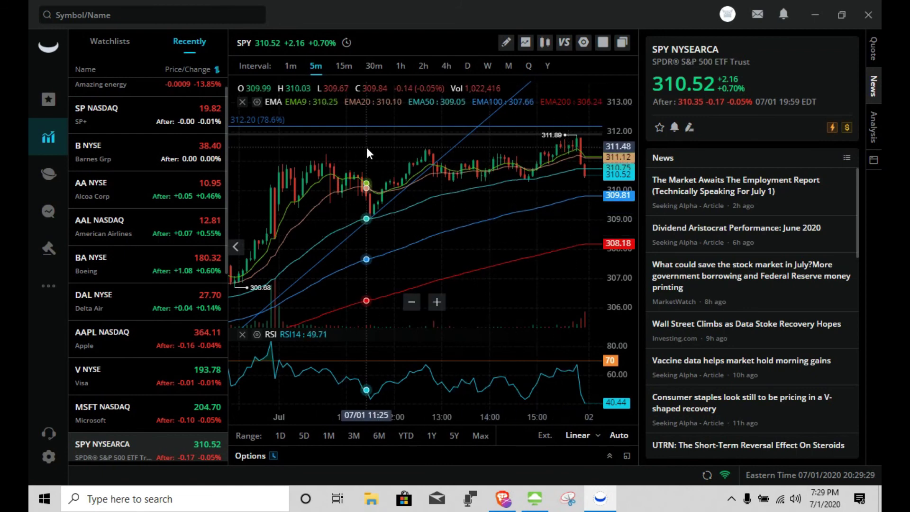
pyautogui.moveTo(367, 148); pyautogui.dragTo(333, 157)
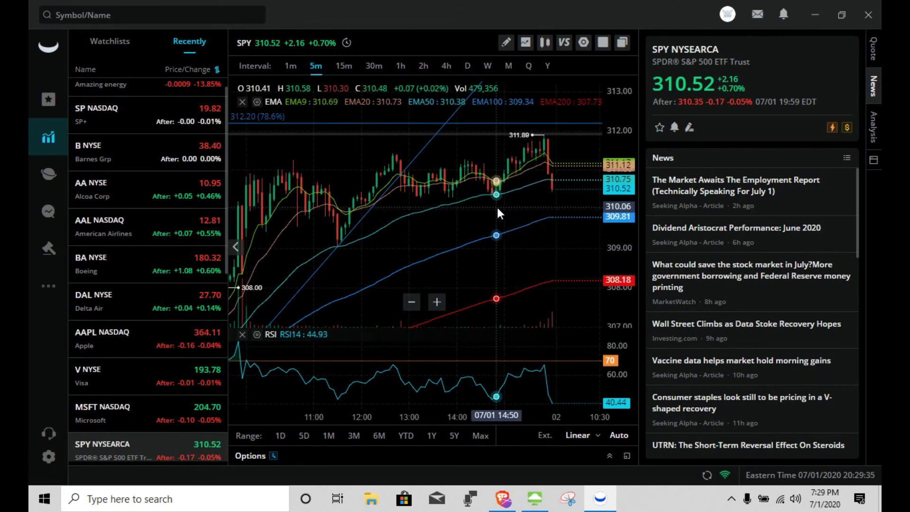
pyautogui.moveTo(497, 206); pyautogui.dragTo(544, 205)
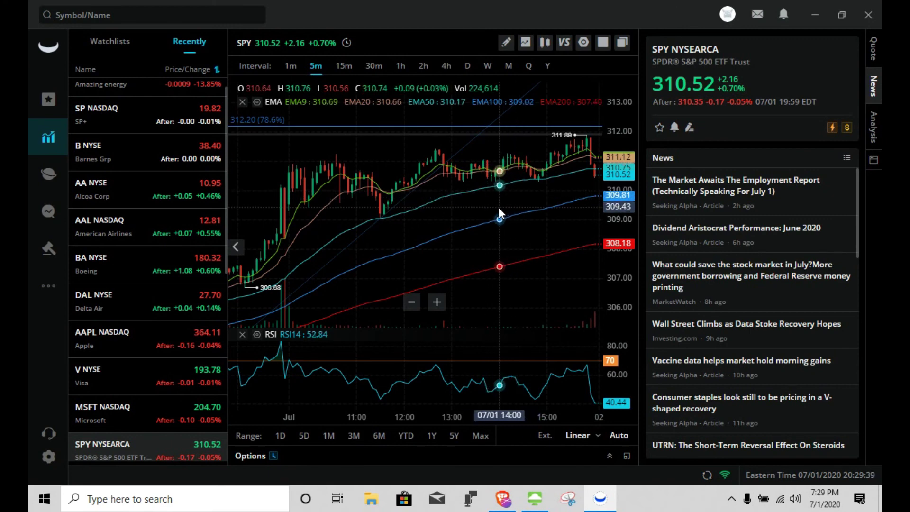
pyautogui.moveTo(513, 193)
pyautogui.mouseDown()
pyautogui.moveTo(488, 192)
pyautogui.moveTo(523, 193)
pyautogui.moveTo(512, 195)
pyautogui.mouseUp()
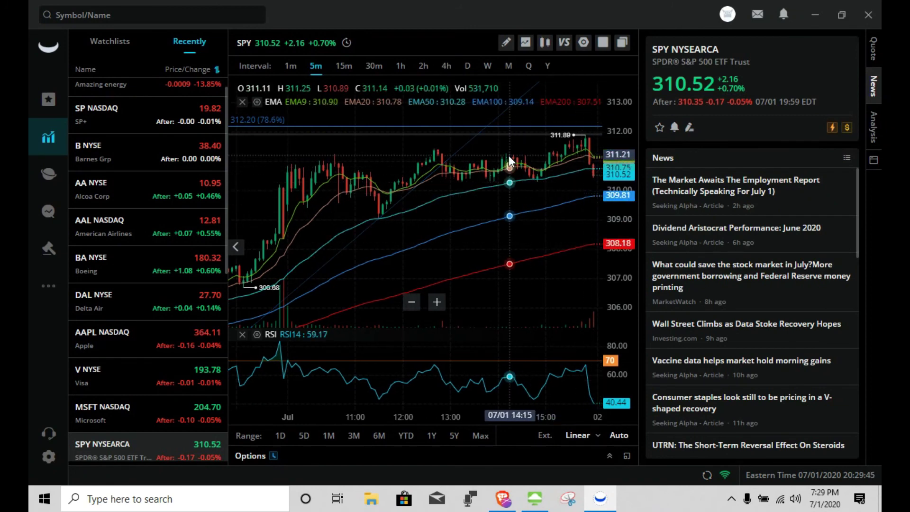
pyautogui.moveTo(524, 241)
pyautogui.mouseDown()
pyautogui.moveTo(541, 244)
pyautogui.moveTo(529, 239)
pyautogui.mouseUp()
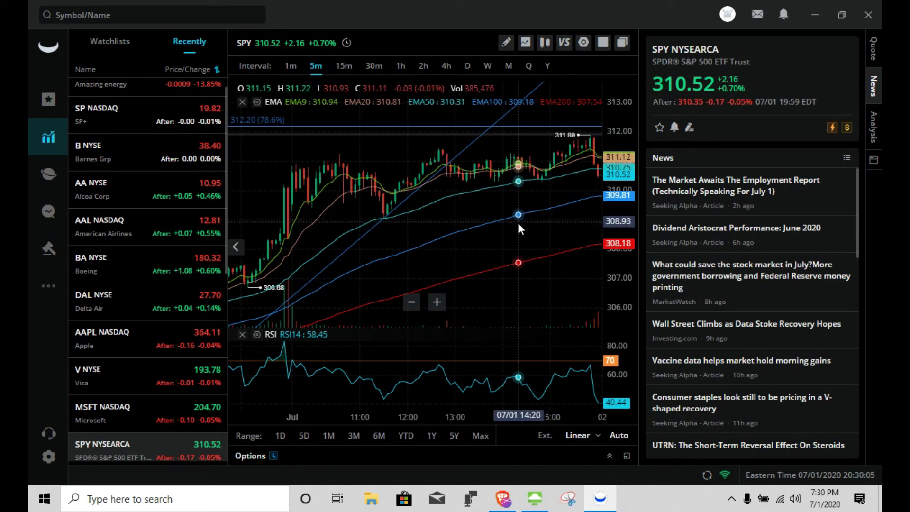
pyautogui.moveTo(518, 226)
pyautogui.mouseDown()
pyautogui.moveTo(530, 224)
pyautogui.moveTo(515, 225)
pyautogui.mouseUp()
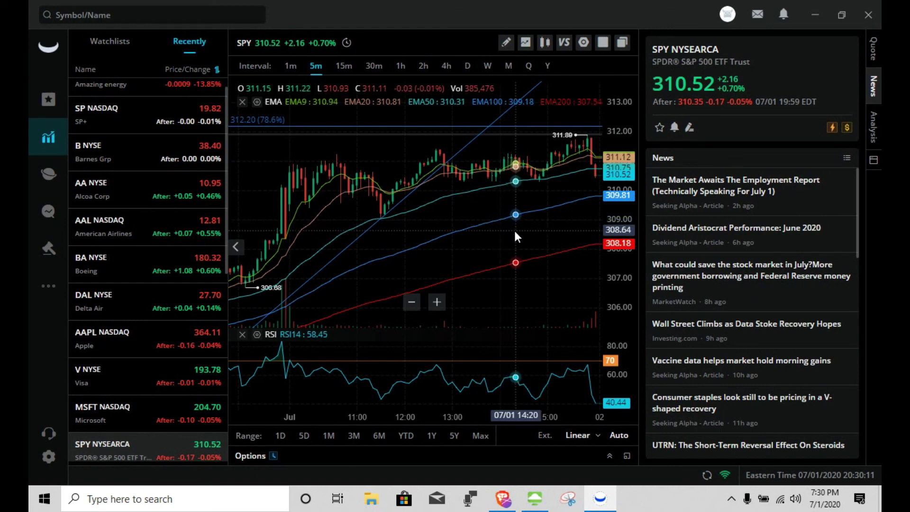
pyautogui.moveTo(533, 231)
pyautogui.mouseDown()
pyautogui.moveTo(521, 229)
pyautogui.moveTo(534, 231)
pyautogui.mouseUp()
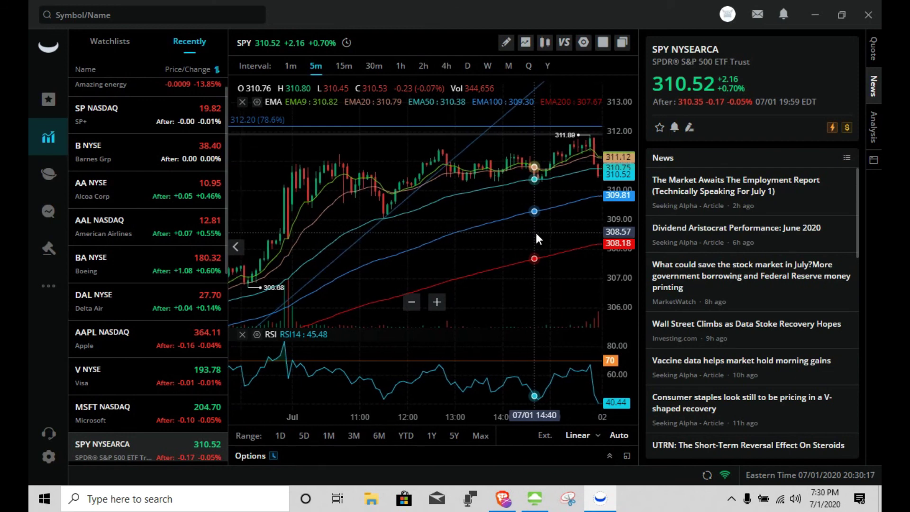
pyautogui.moveTo(535, 232); pyautogui.dragTo(532, 233)
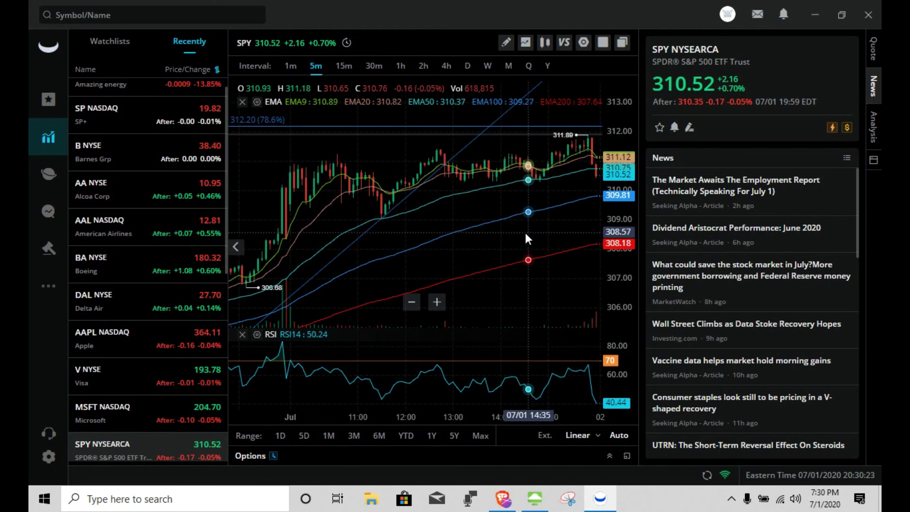
pyautogui.moveTo(514, 234)
pyautogui.mouseDown()
pyautogui.moveTo(495, 236)
pyautogui.moveTo(504, 235)
pyautogui.mouseUp()
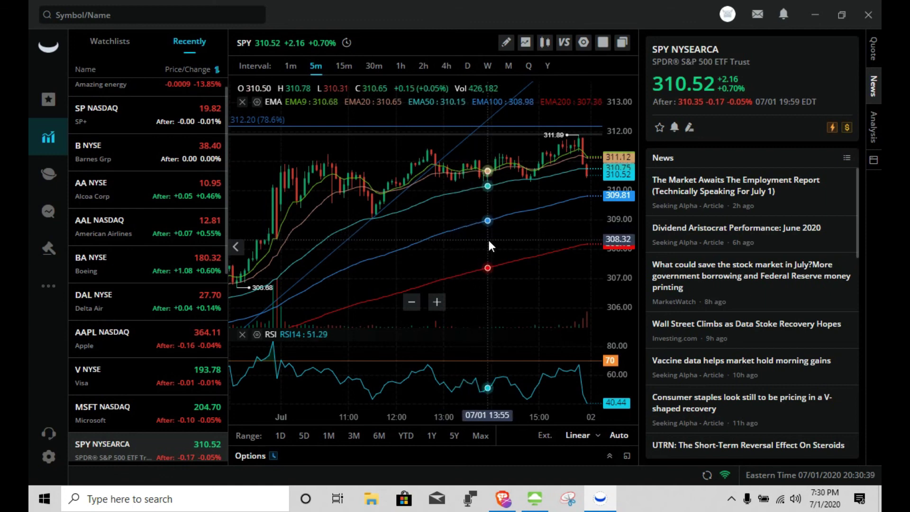
pyautogui.moveTo(489, 245); pyautogui.dragTo(485, 249)
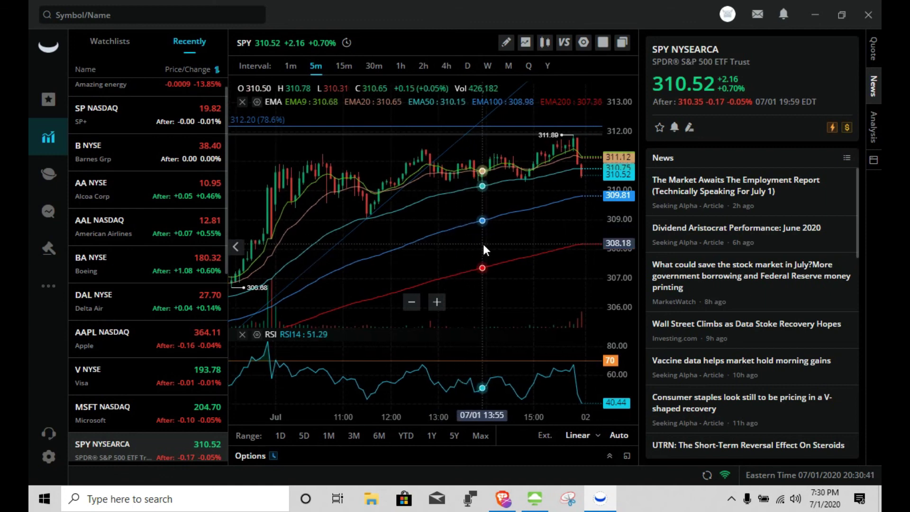